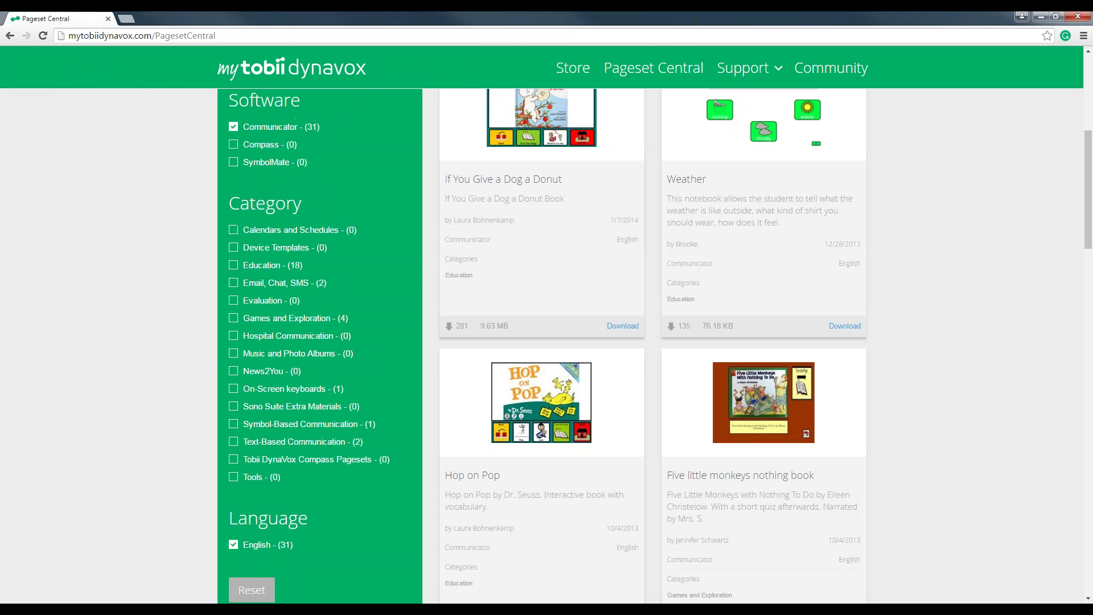
- Browse the Communicator pagesets found for "book" in Pageset Central and download Hop on Pop
drag(1089, 205, 1089, 145)
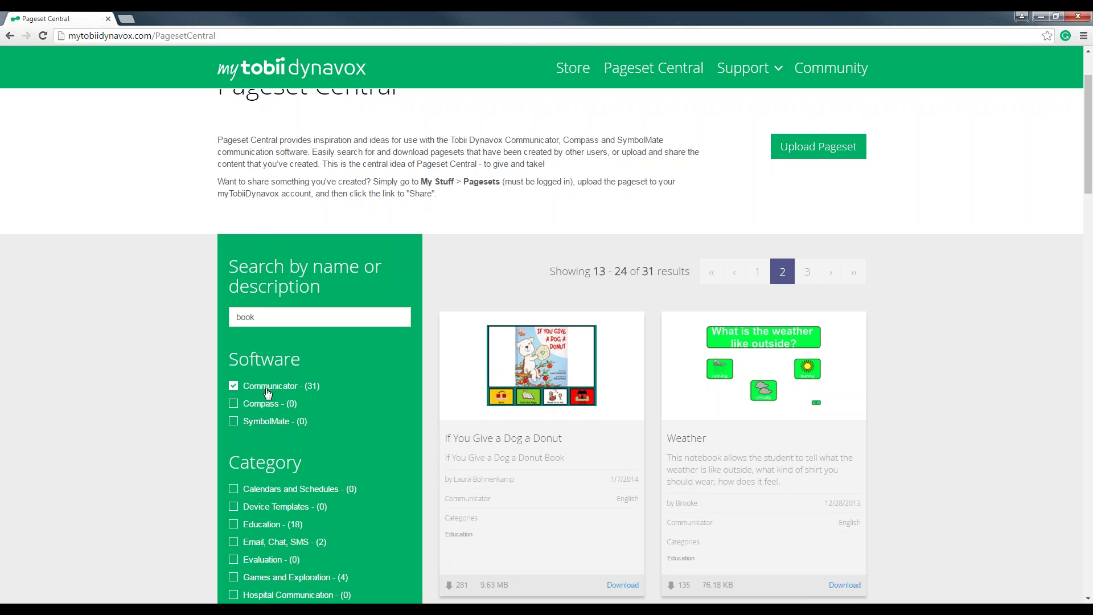
drag(1089, 153, 1091, 241)
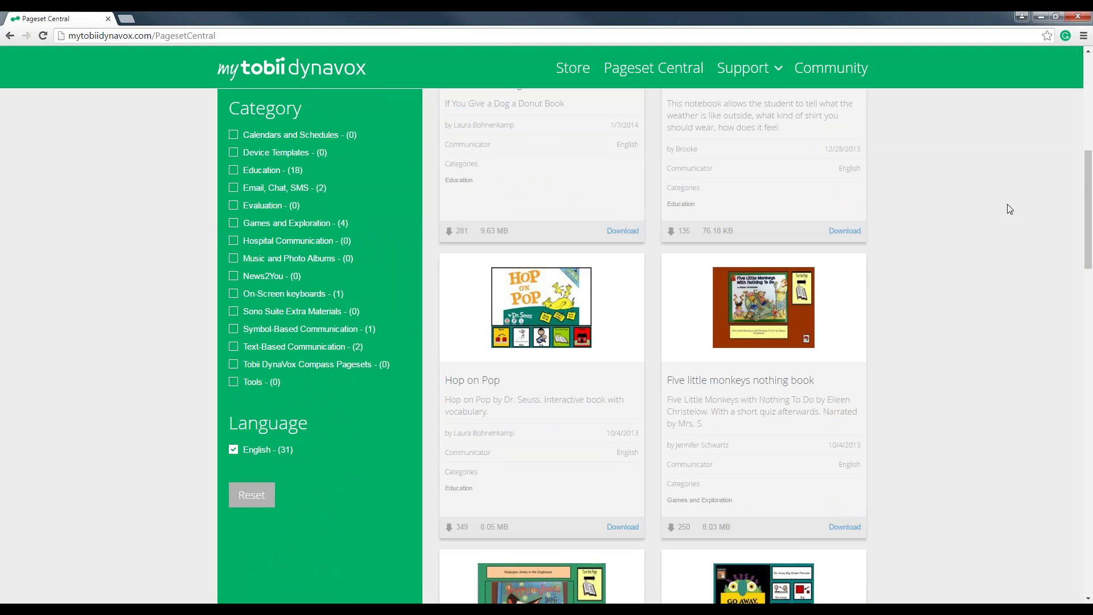
drag(1086, 183, 1086, 324)
scroll(813, 230, up, 11)
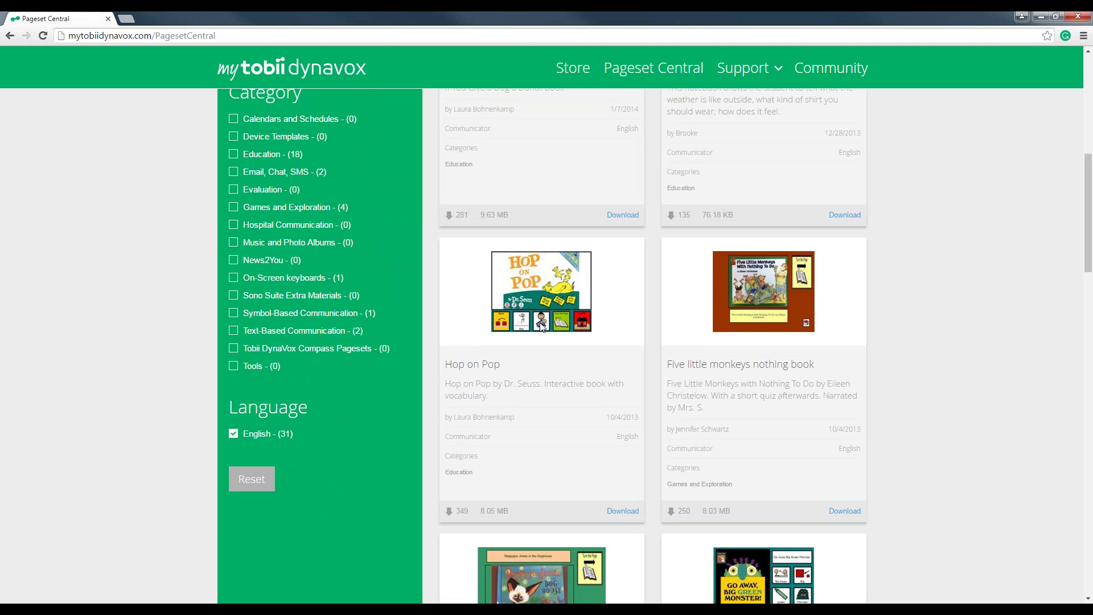
click(623, 511)
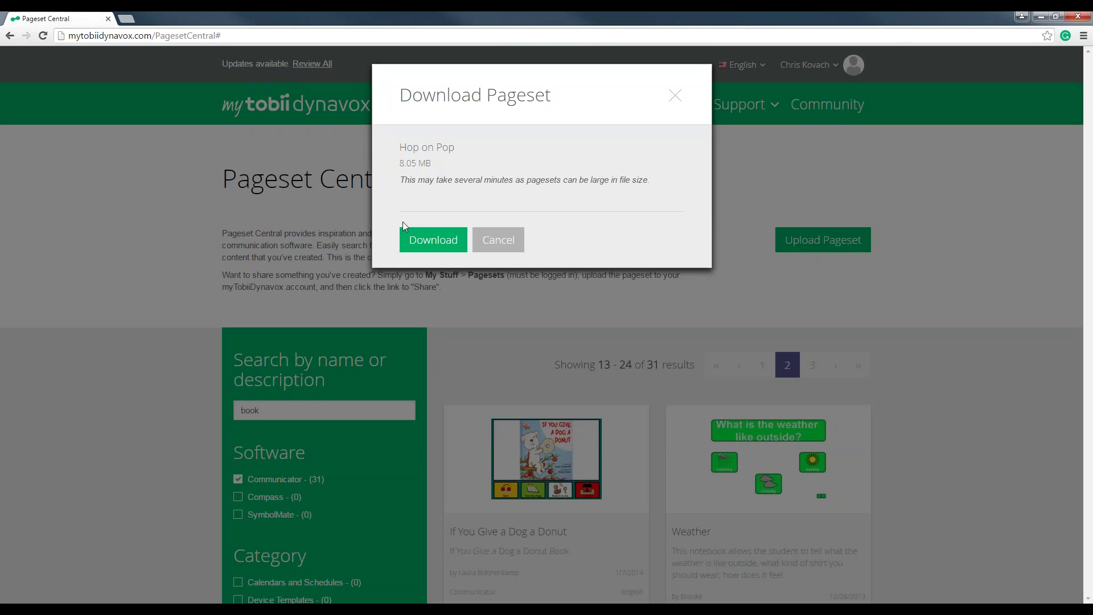
click(406, 230)
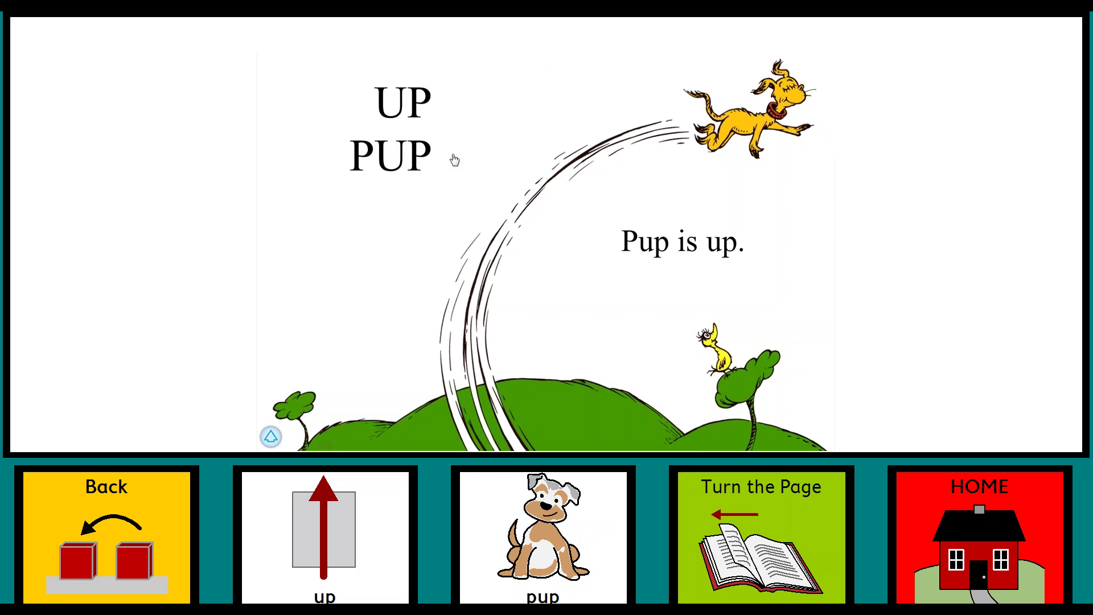
- Raise the sound volume and play the word "up" on the "Pup is up" page of the Hop on Pop book
key(XF86AudioRaiseVolume)
key(XF86AudioRaiseVolume)
key(XF86AudioRaiseVolume)
key(XF86AudioRaiseVolume)
key(XF86AudioRaiseVolume)
key(XF86AudioRaiseVolume)
key(XF86AudioRaiseVolume)
key(XF86AudioRaiseVolume)
key(XF86AudioRaiseVolume)
key(XF86AudioRaiseVolume)
key(XF86AudioRaiseVolume)
key(XF86AudioRaiseVolume)
click(344, 522)
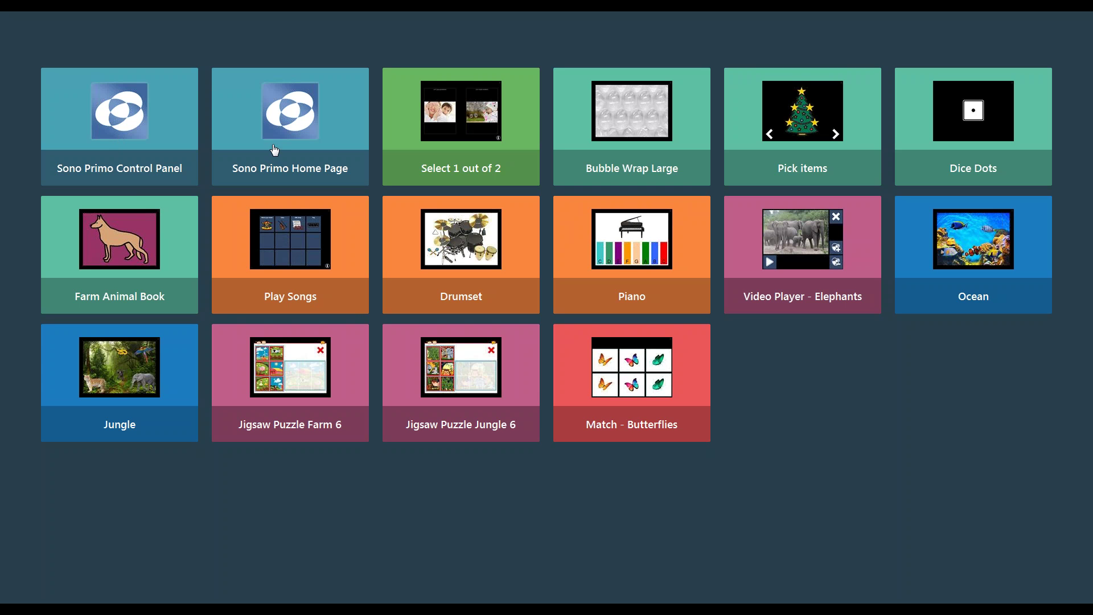
- Remove the add-on page sets Sono Primo Control Panel and Sono Primo Home Page from the home page
right_click(245, 516)
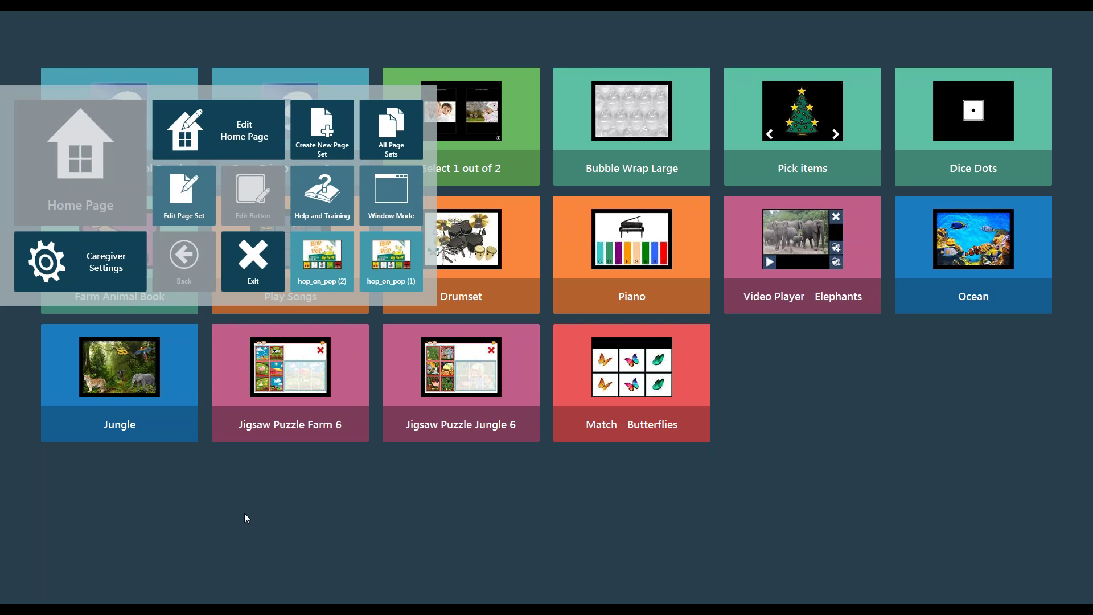
click(233, 138)
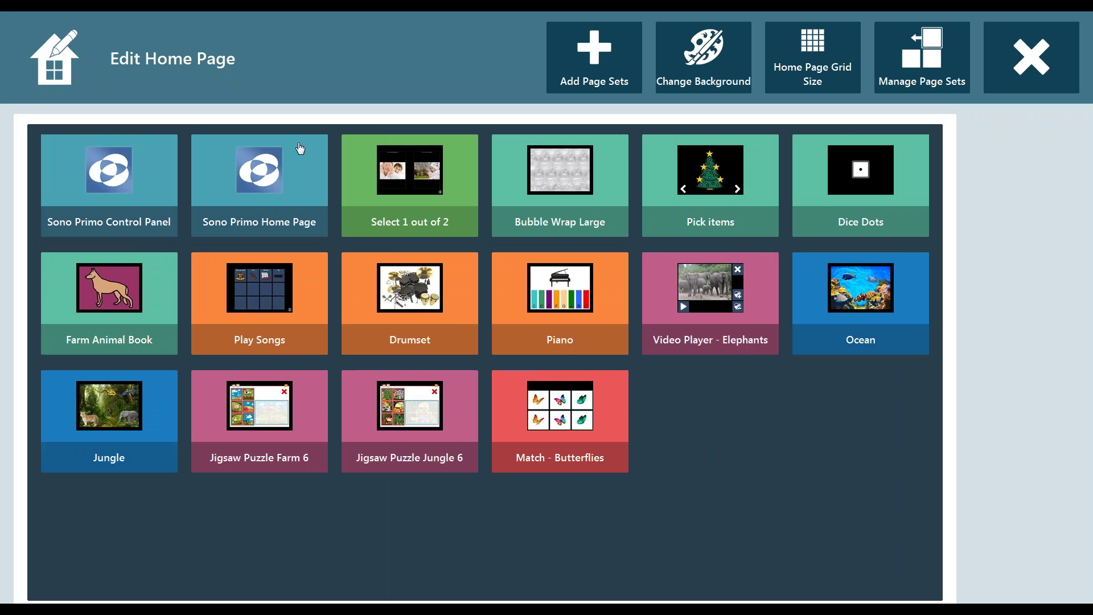
click(588, 63)
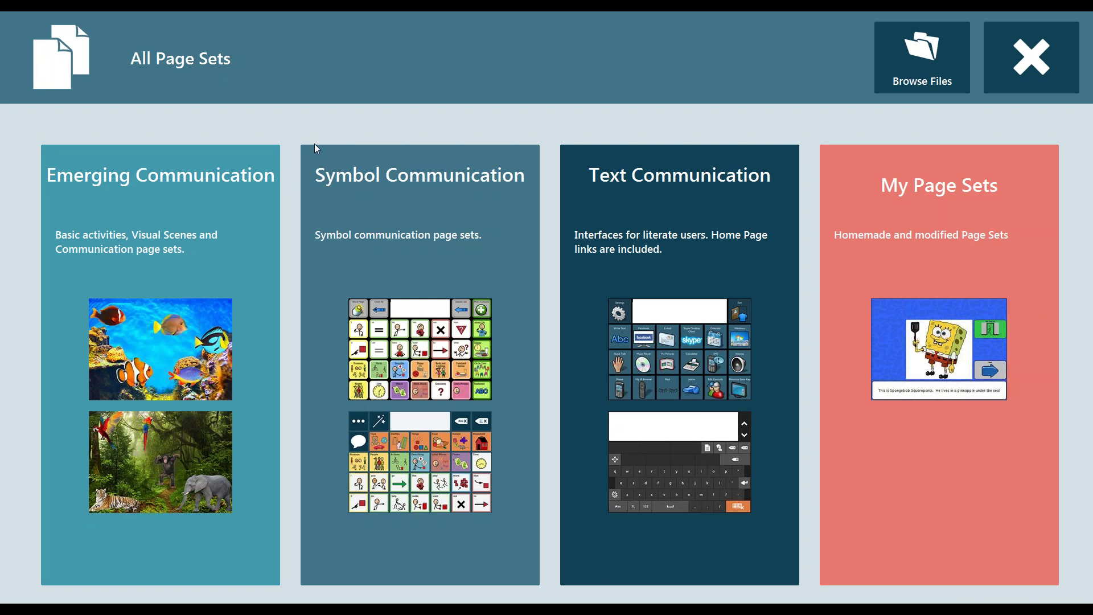
click(130, 236)
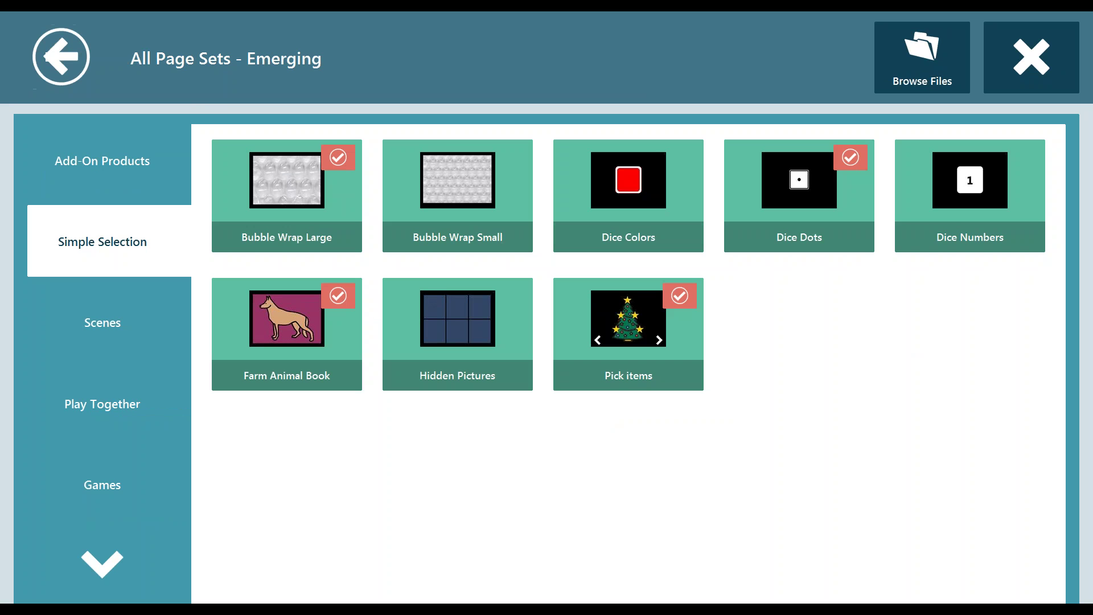
click(116, 171)
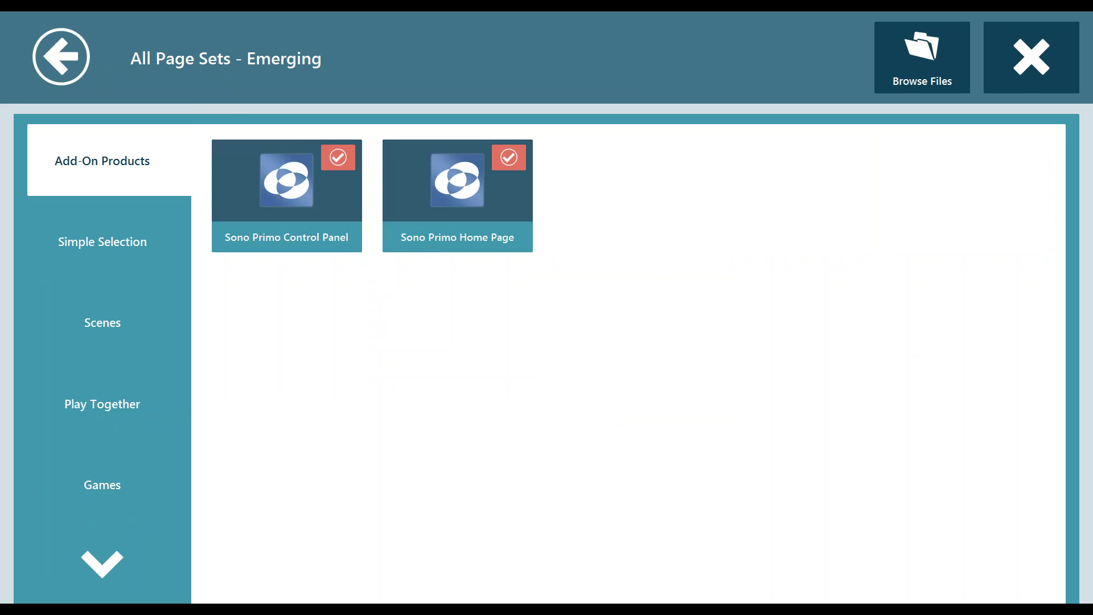
click(287, 184)
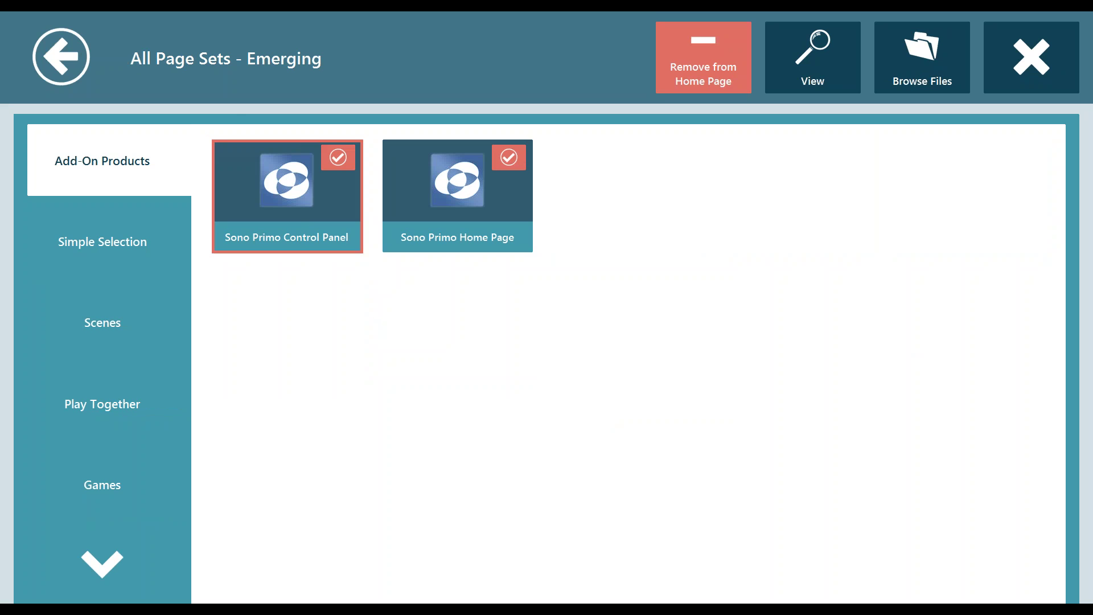
click(704, 57)
click(480, 190)
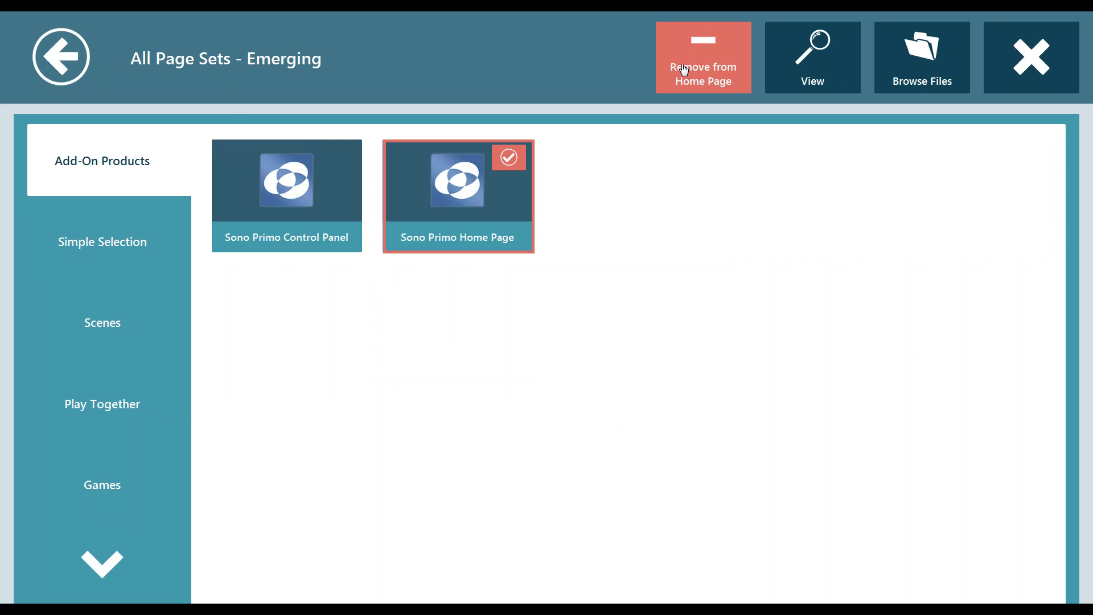
click(684, 72)
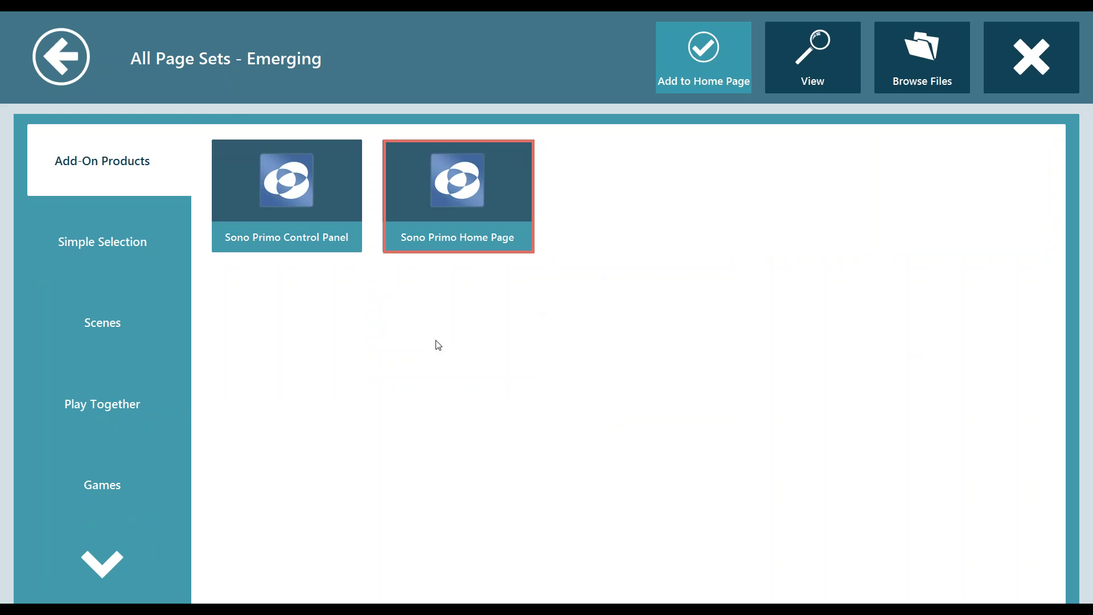
- Add Sono Primo Control Panel and Sono Primo Home Page back to the home page and finish editing it
click(318, 186)
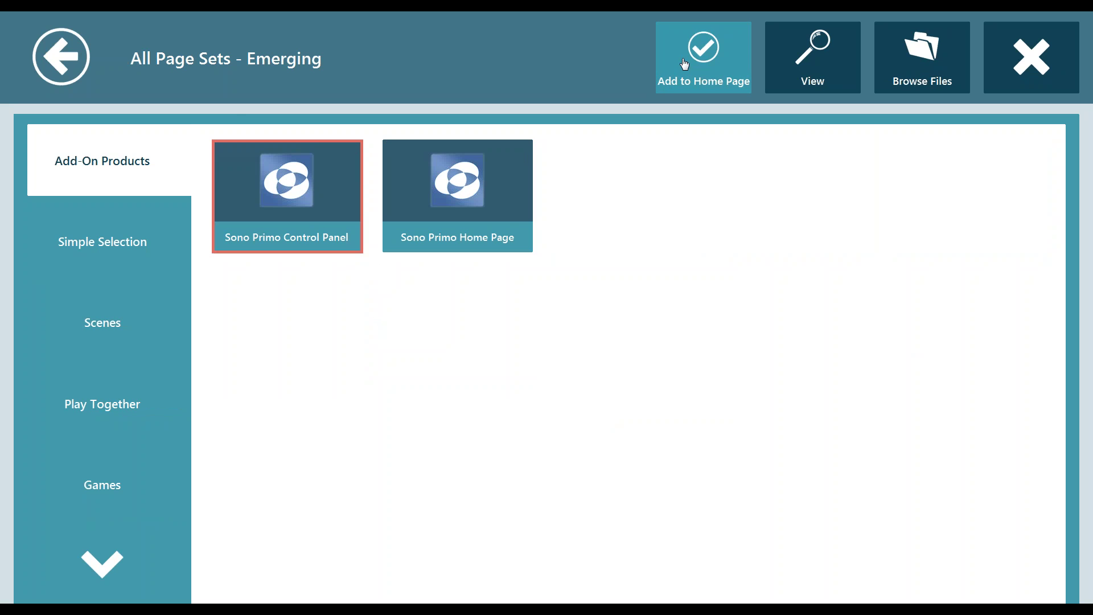
click(694, 68)
click(478, 224)
click(722, 62)
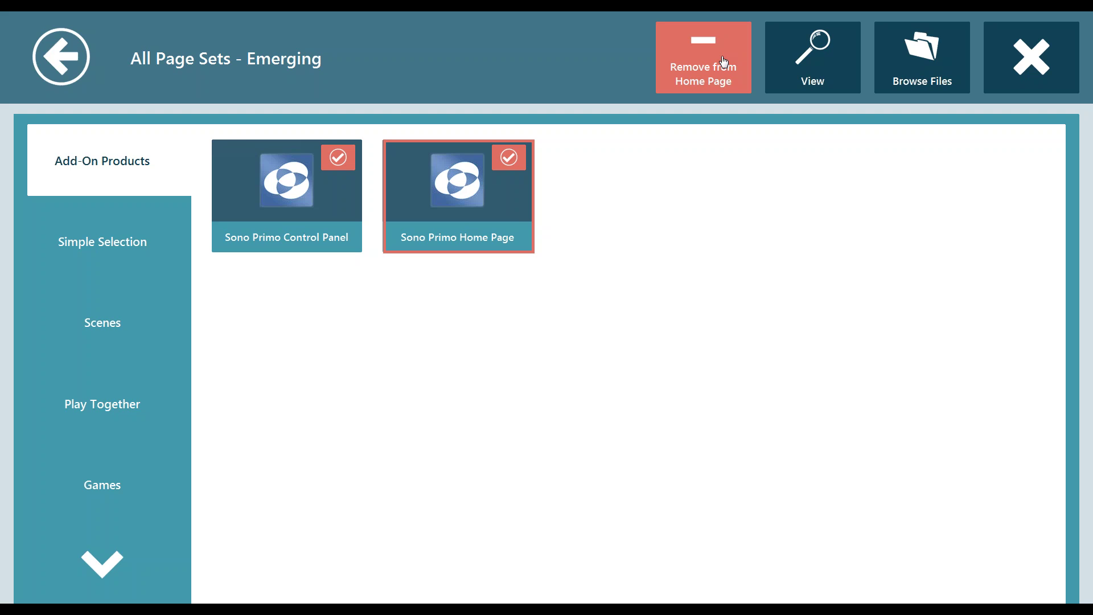
click(1028, 64)
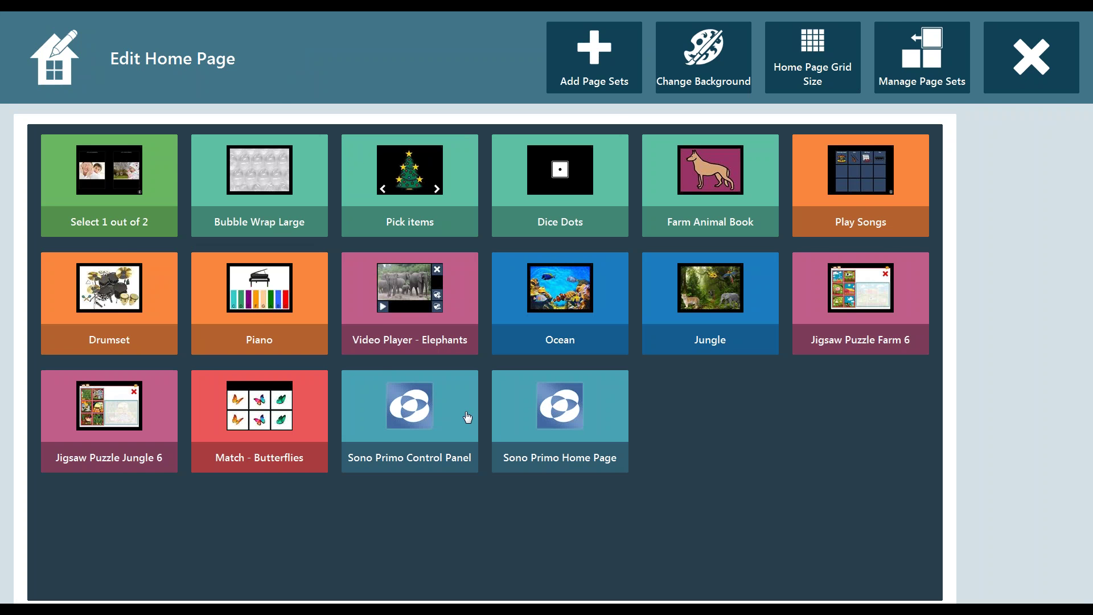
click(1025, 74)
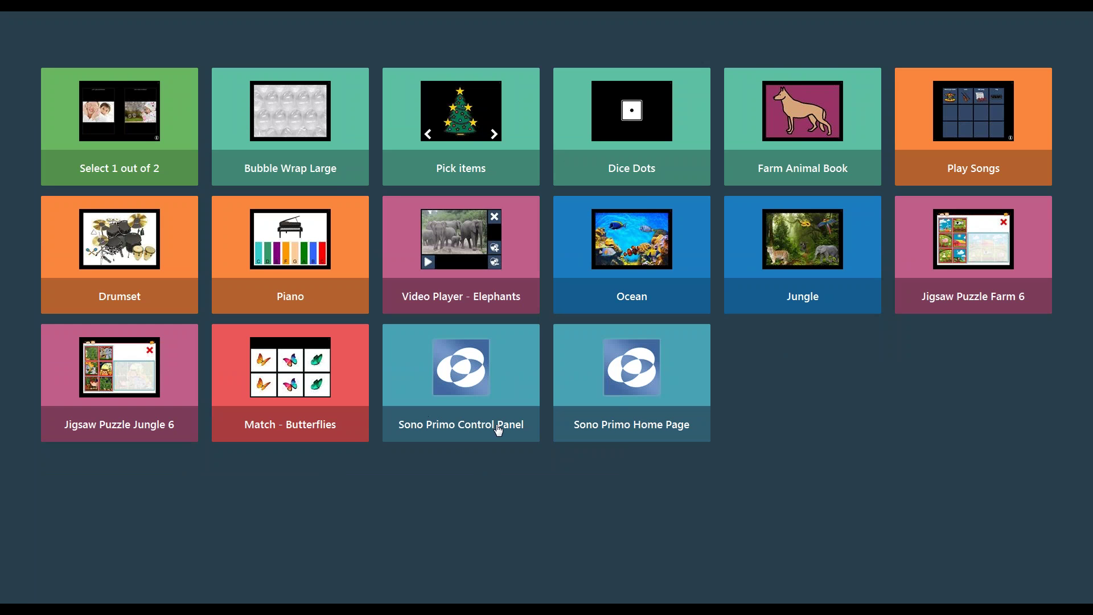
- Create a page set from the BLUE Book template in the Sono Primo Control Panel and open it for editing
click(475, 376)
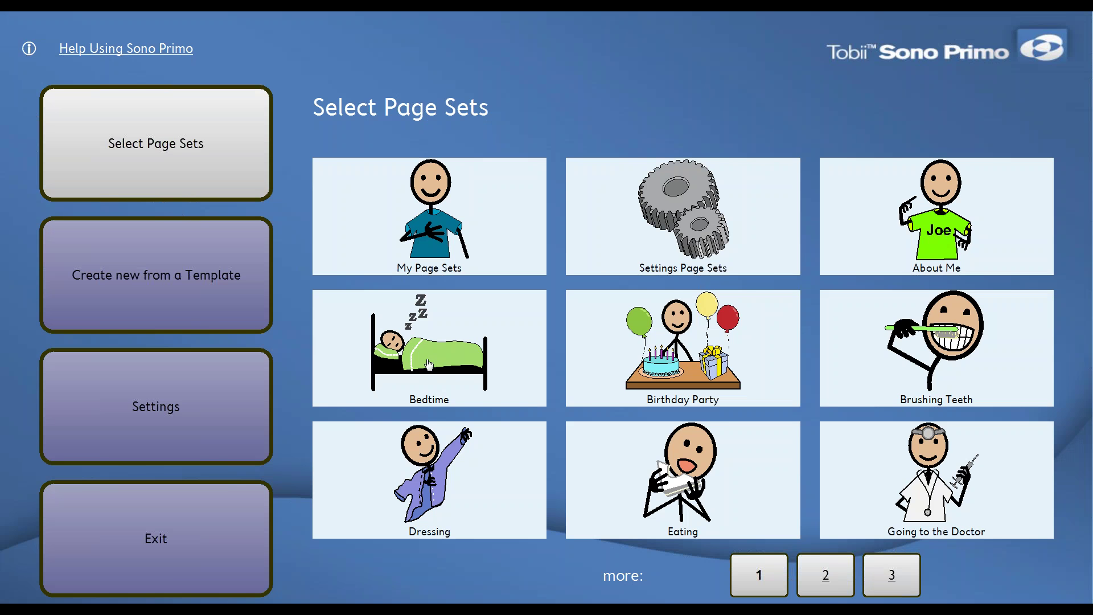
click(170, 287)
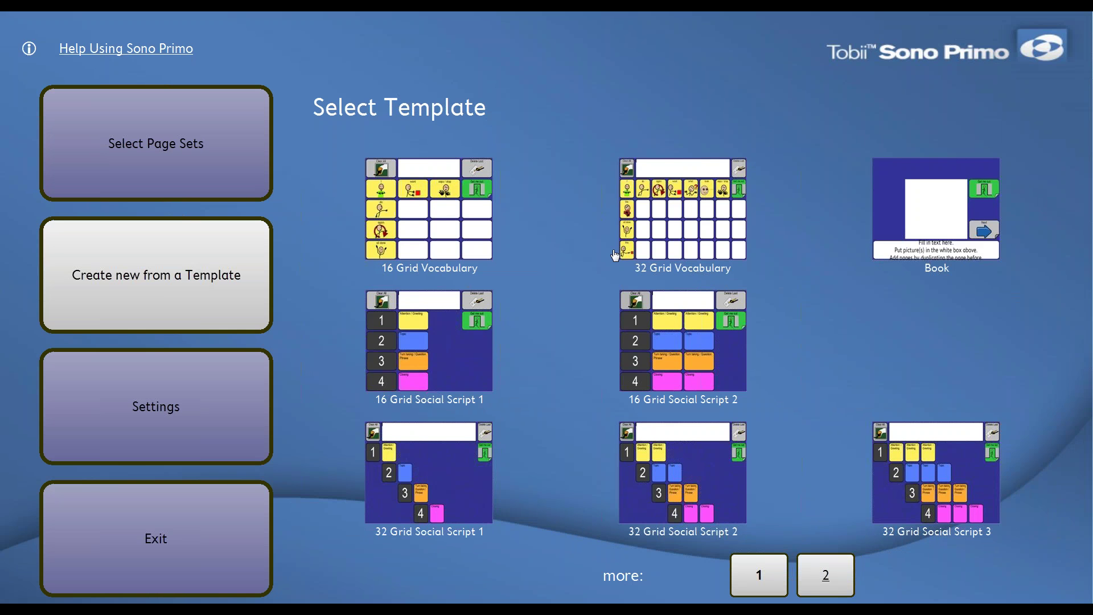
click(937, 220)
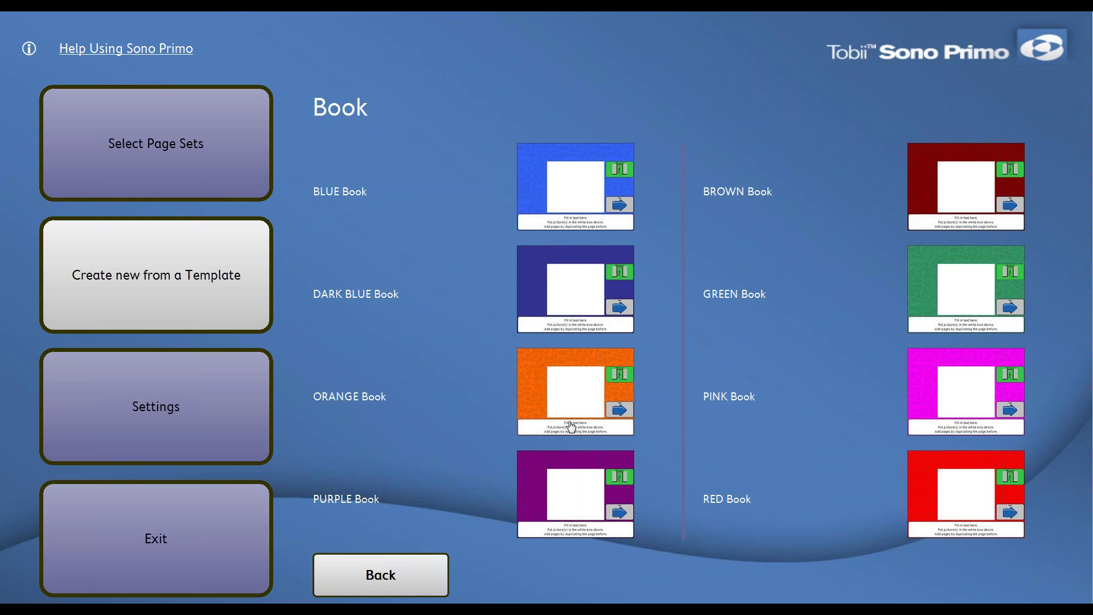
click(547, 187)
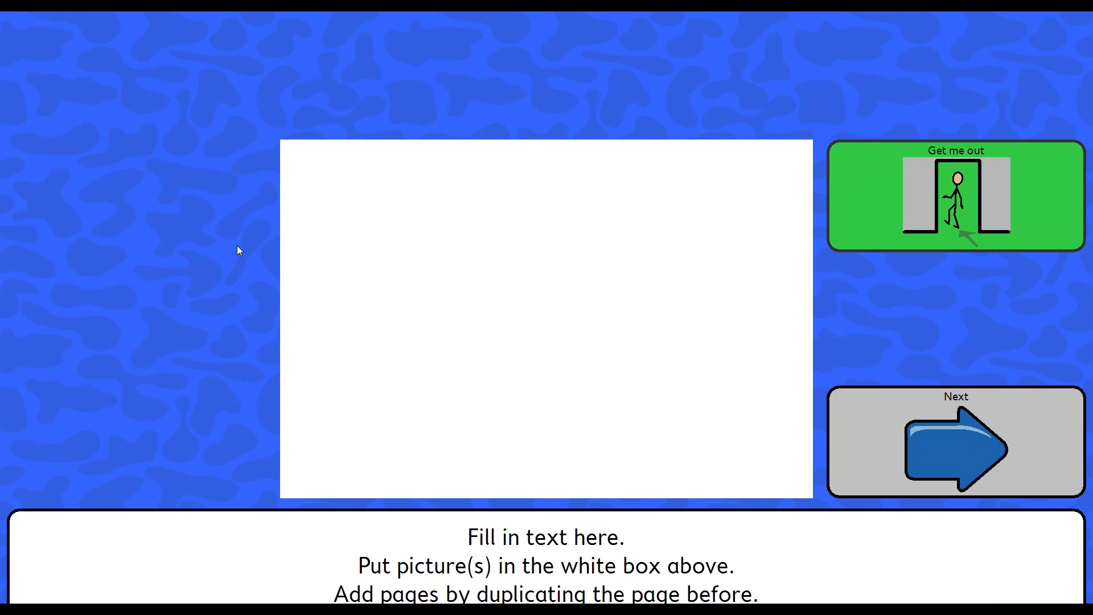
right_click(181, 207)
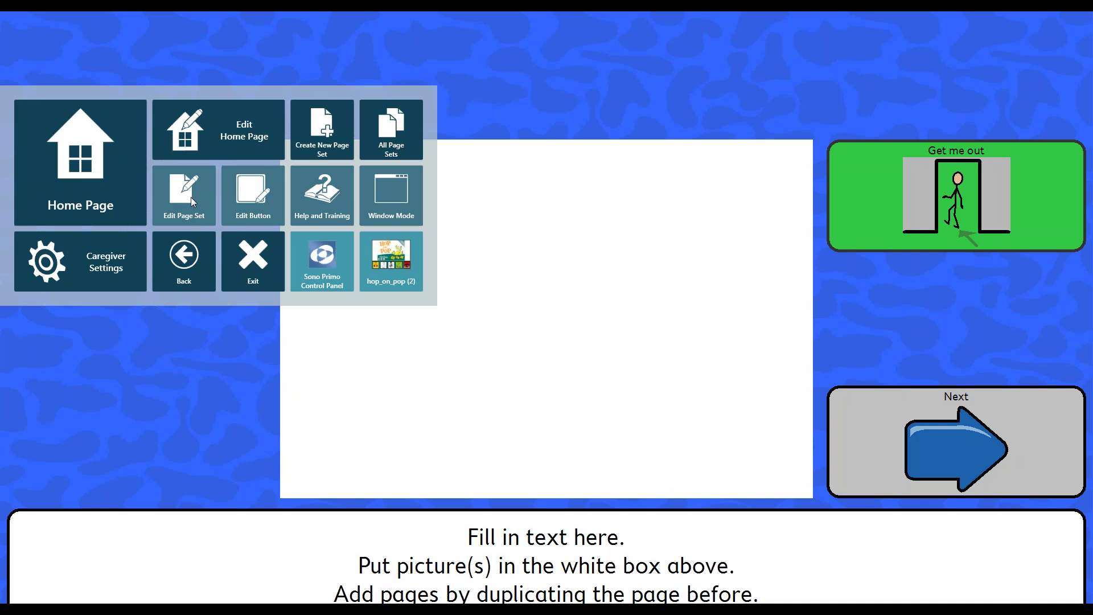
click(188, 197)
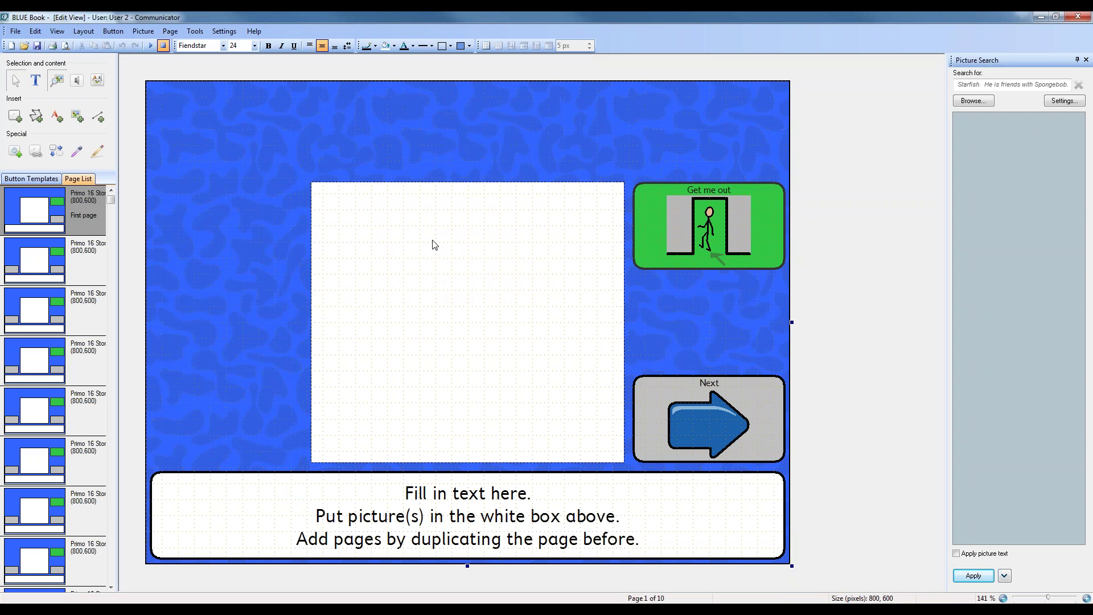
- Search the pictures for "sponge" and place the SpongeBob SquarePants picture holding a spatula in the white box on the first page
click(471, 251)
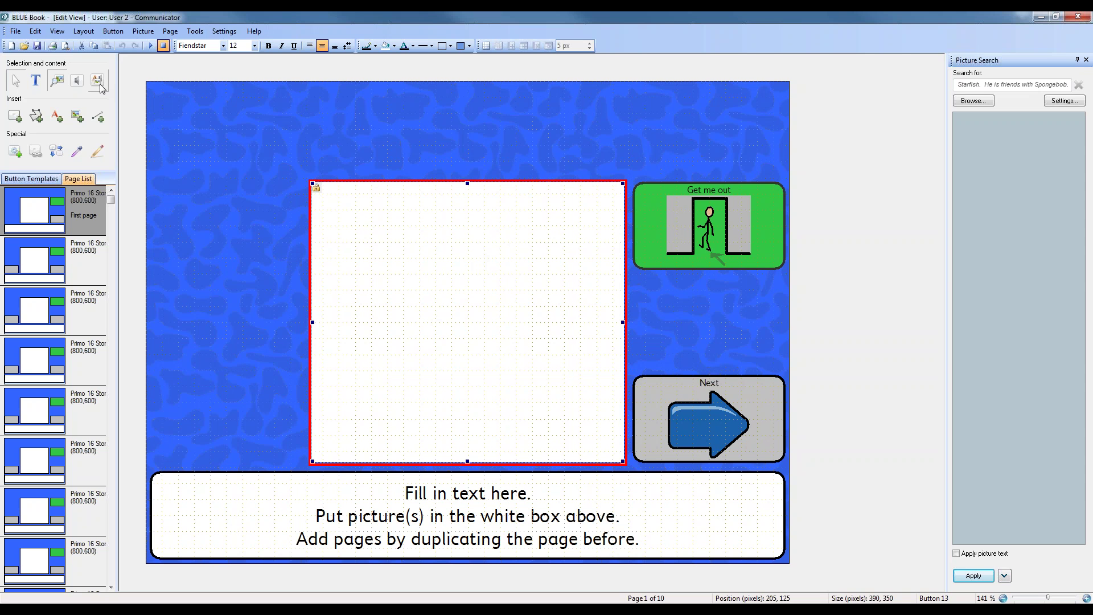
click(60, 80)
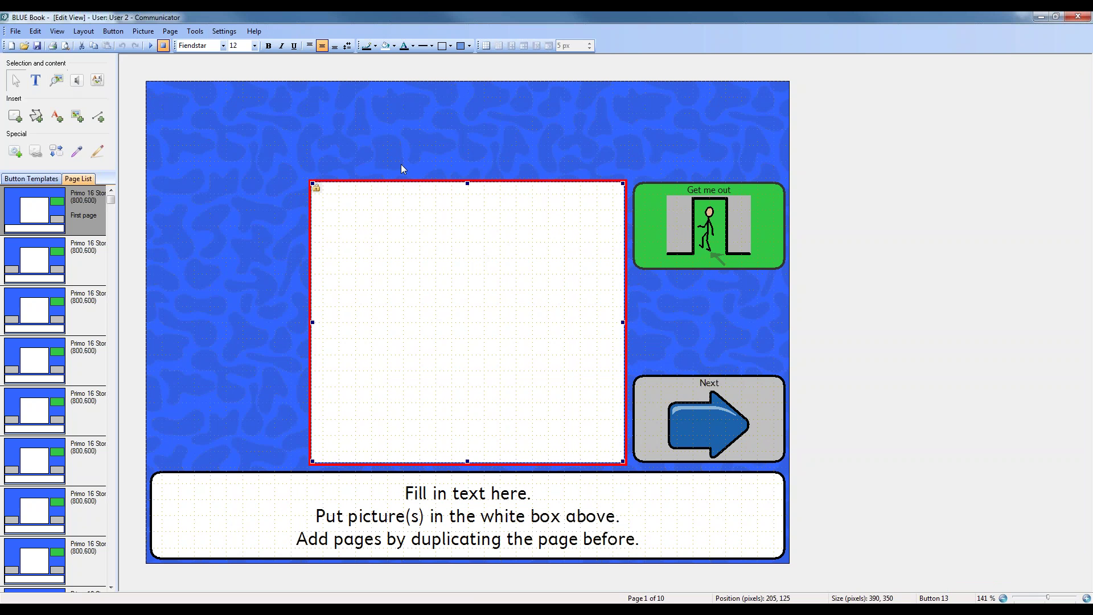
click(56, 78)
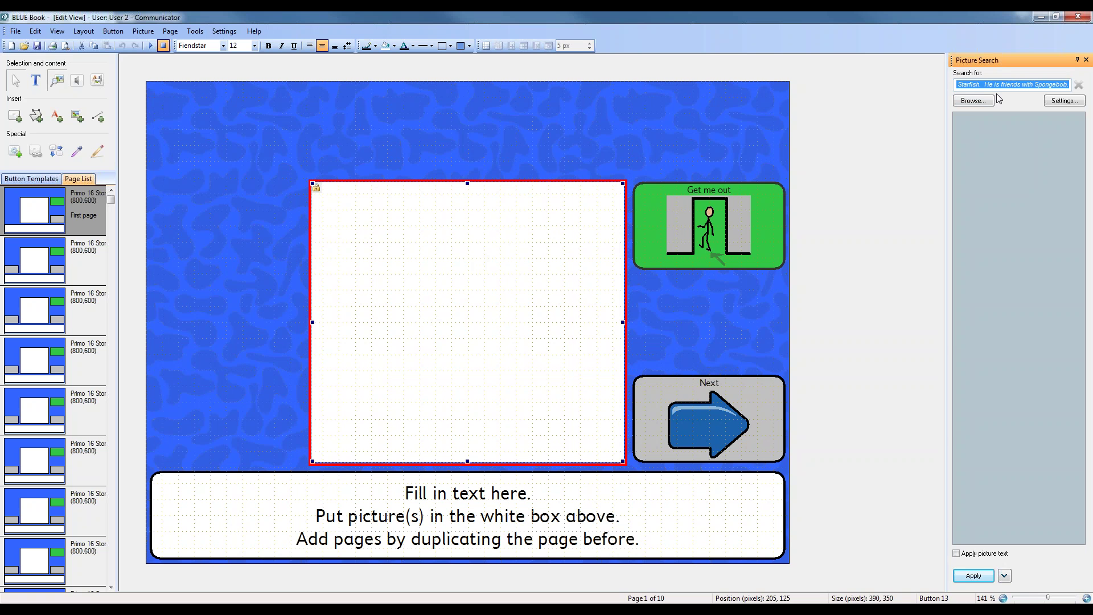
click(57, 80)
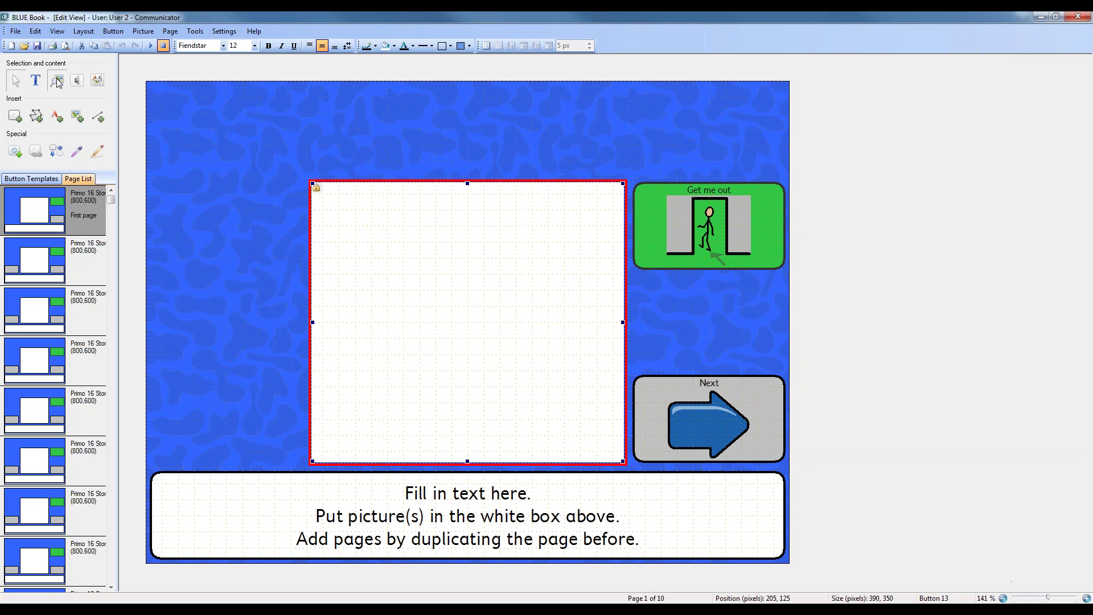
click(56, 78)
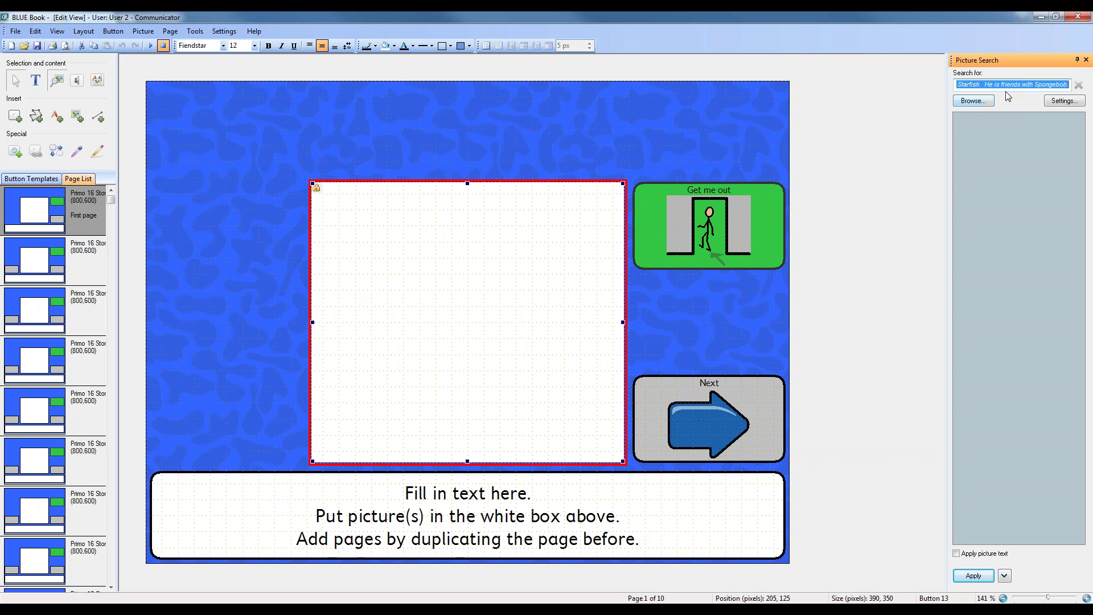
text(sponge)
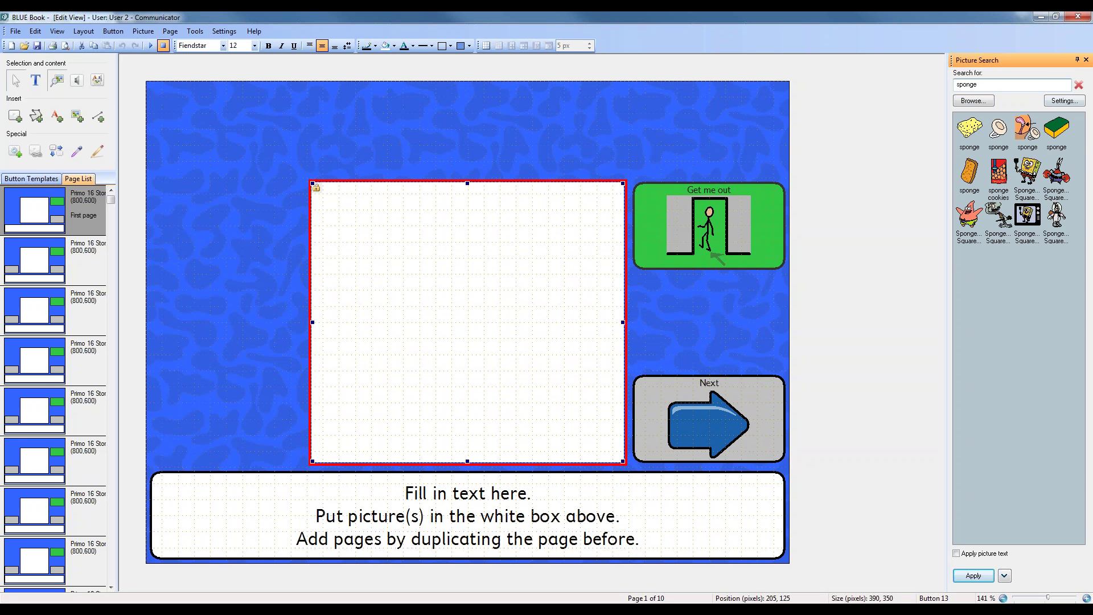
click(1032, 169)
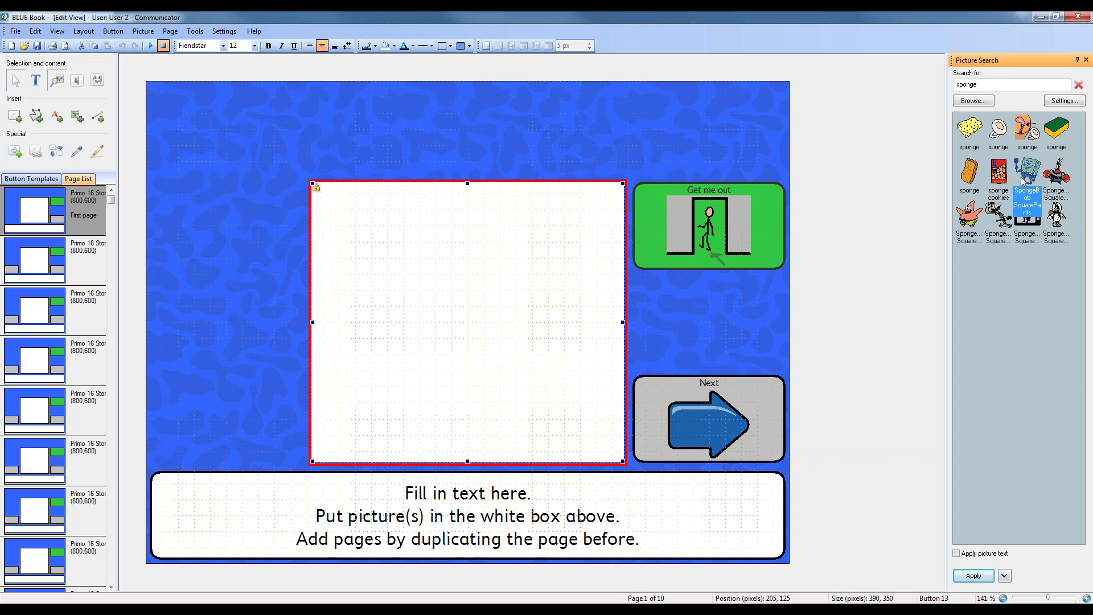
click(973, 576)
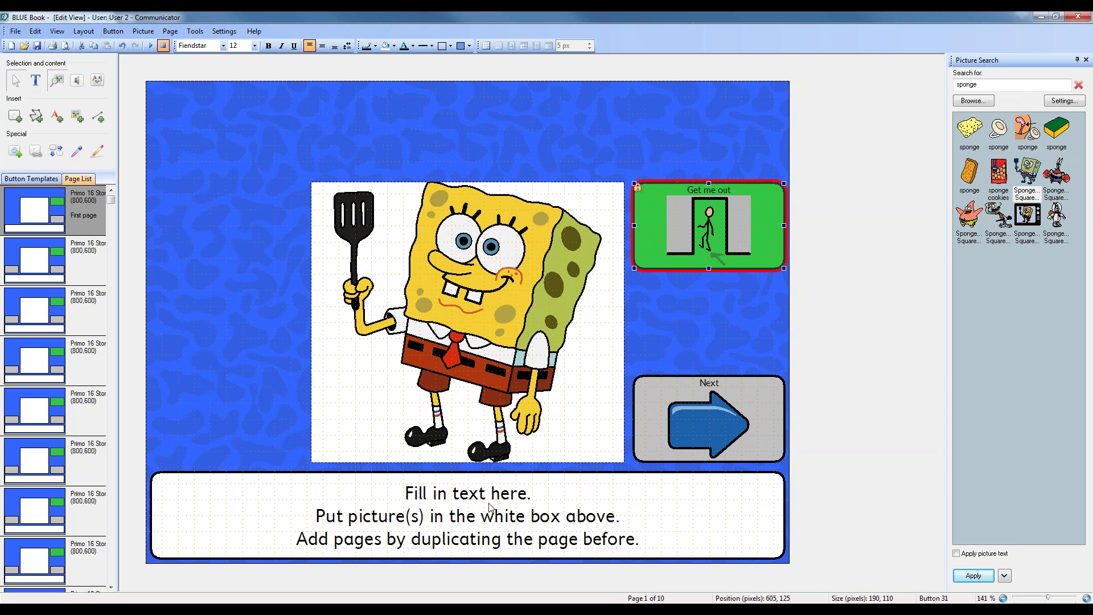
- Replace the text box content on the first page with "This is Spongebob Squarepants. He lives in a pineapple under the sea!"
click(484, 524)
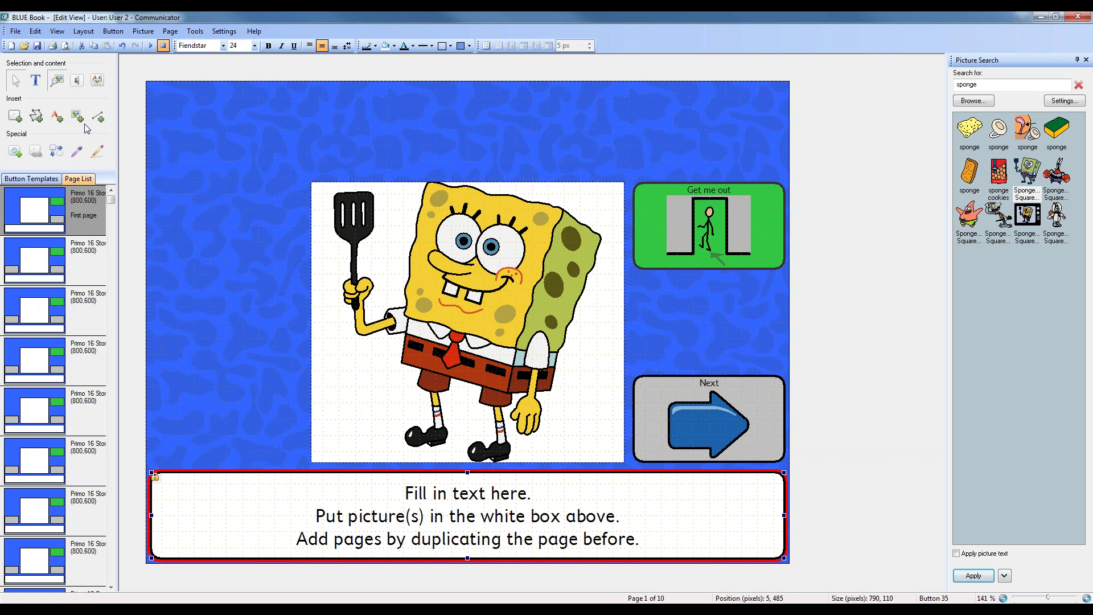
click(35, 80)
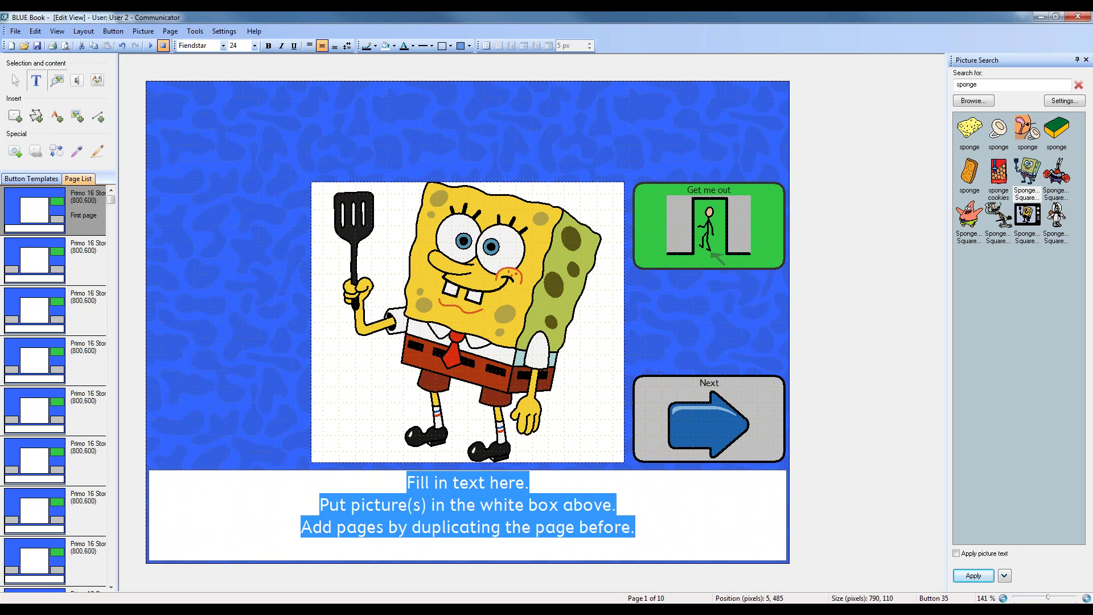
key(Delete)
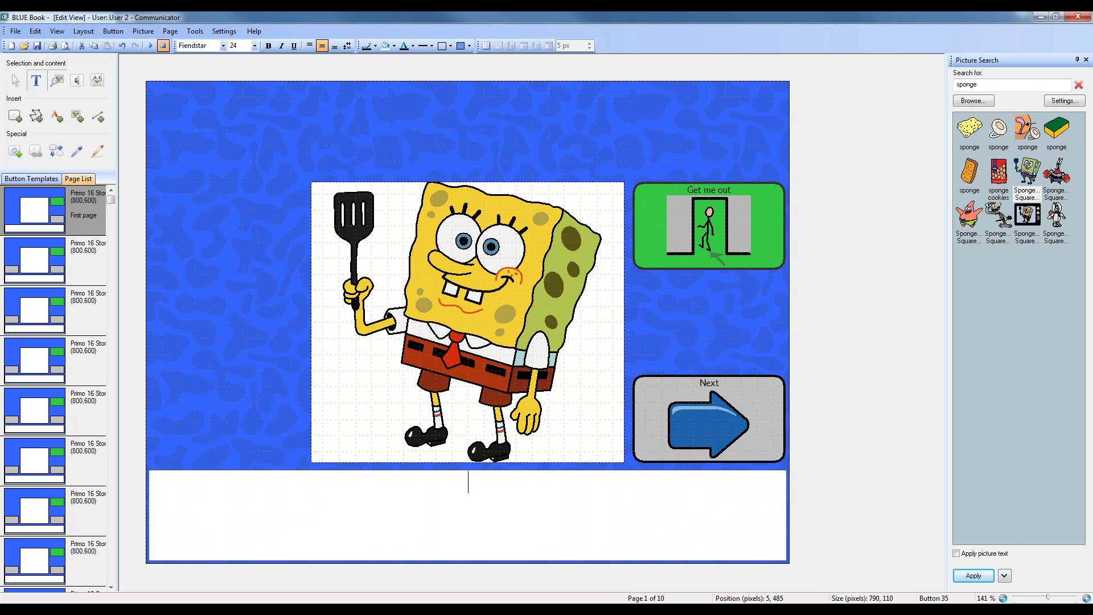
text(This is Spongebob )
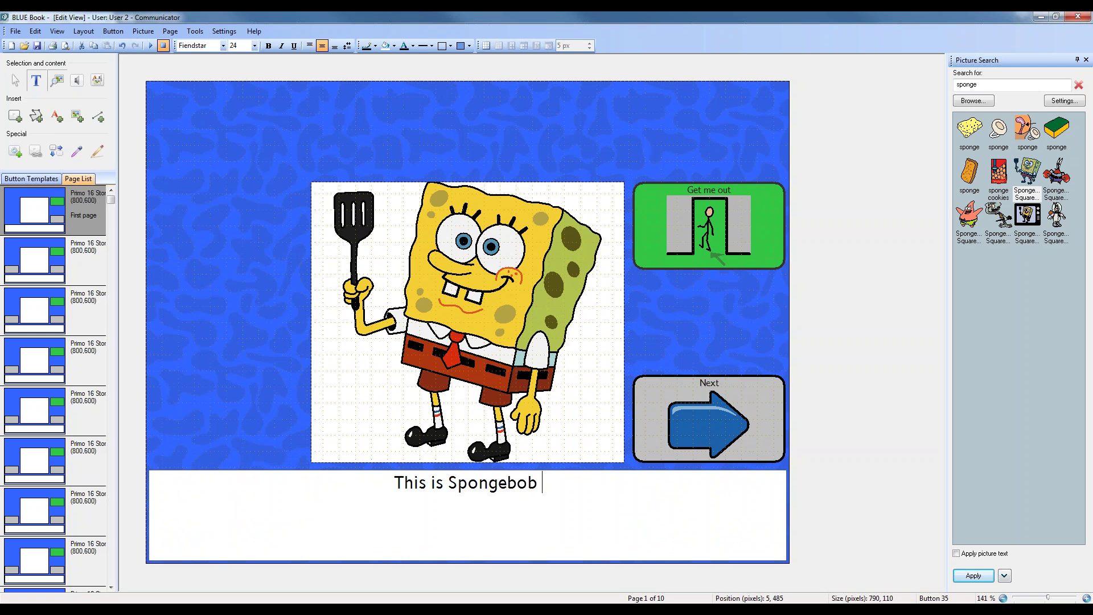
text(Squarepants)
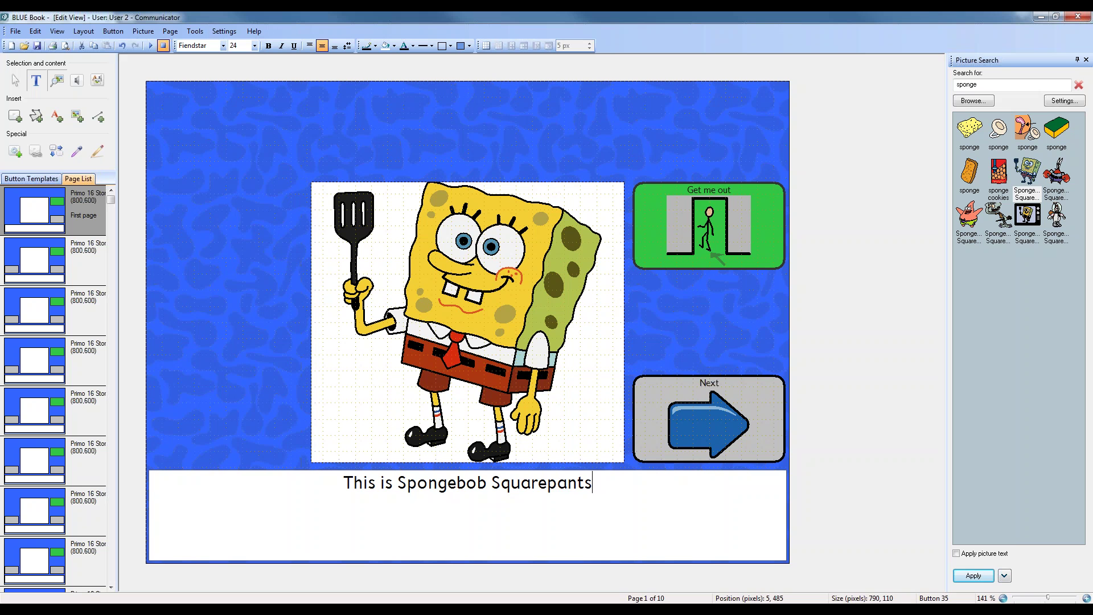
text(.  He lives in)
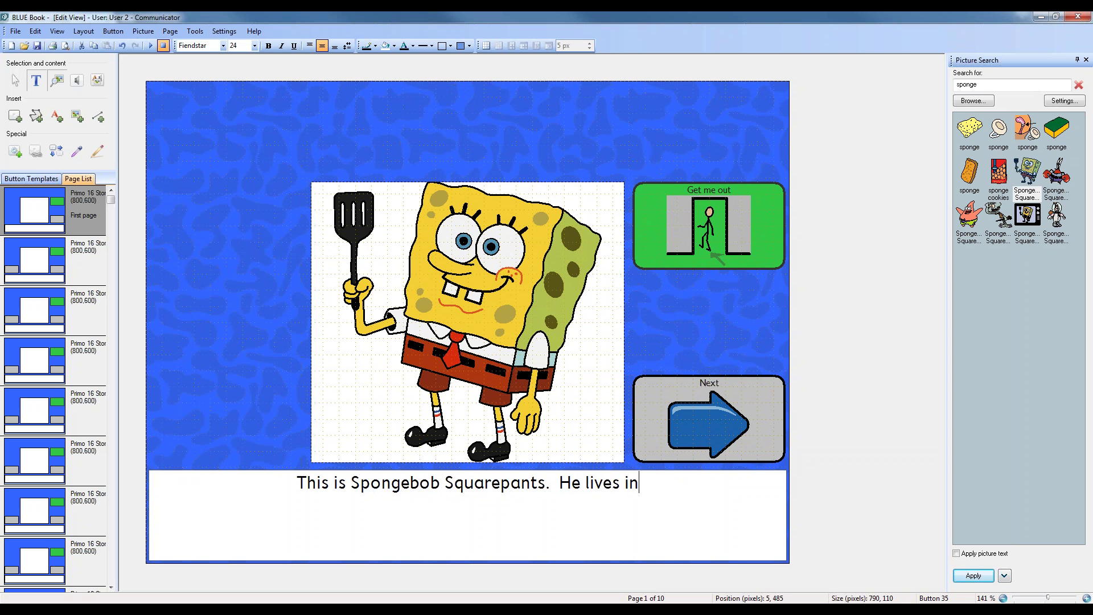
text( a pineapple under the sea!)
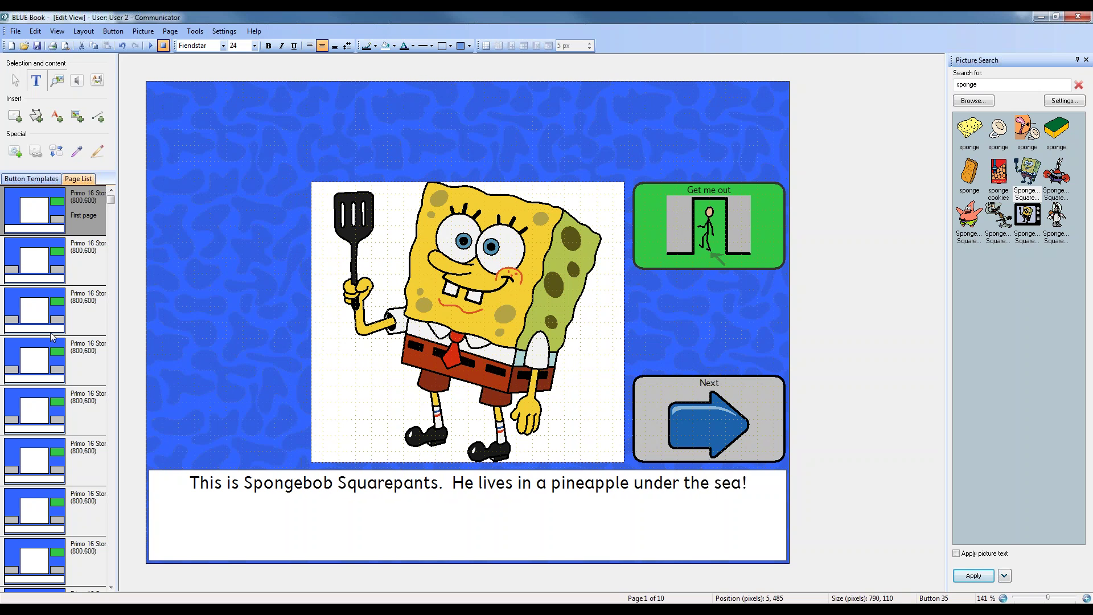
- Open the second page, search the pictures for "patrick" and place the Patrick Star picture in its white box
click(50, 251)
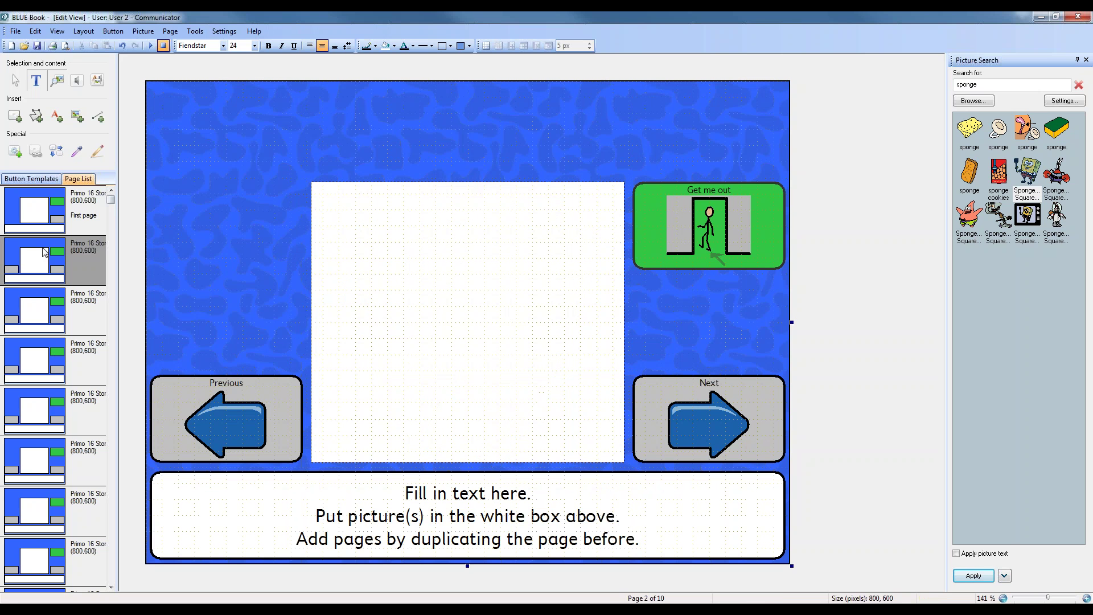
click(50, 313)
click(50, 365)
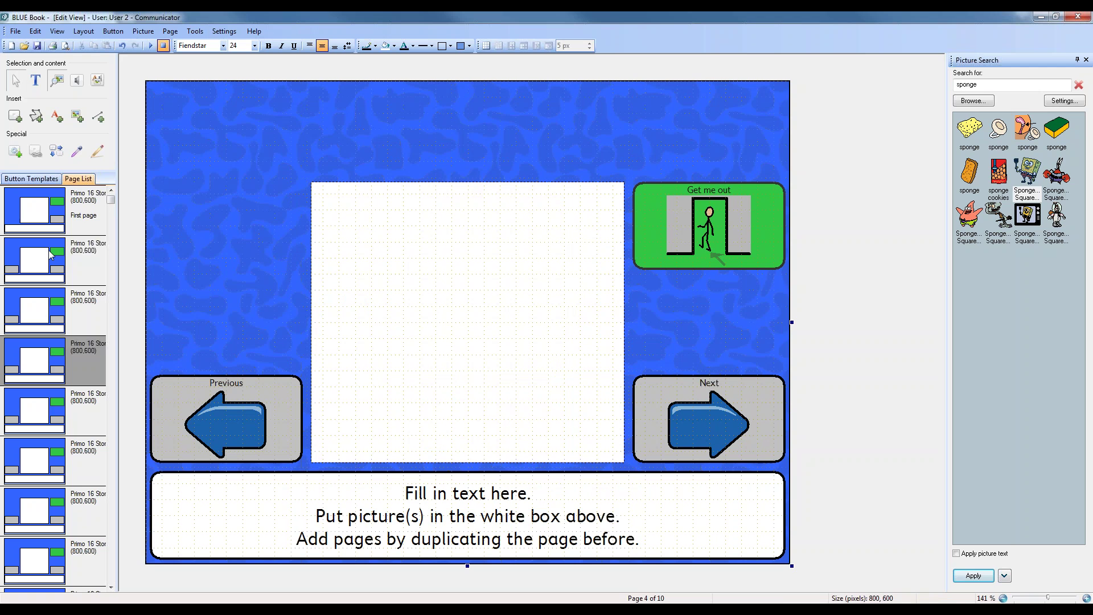
click(51, 254)
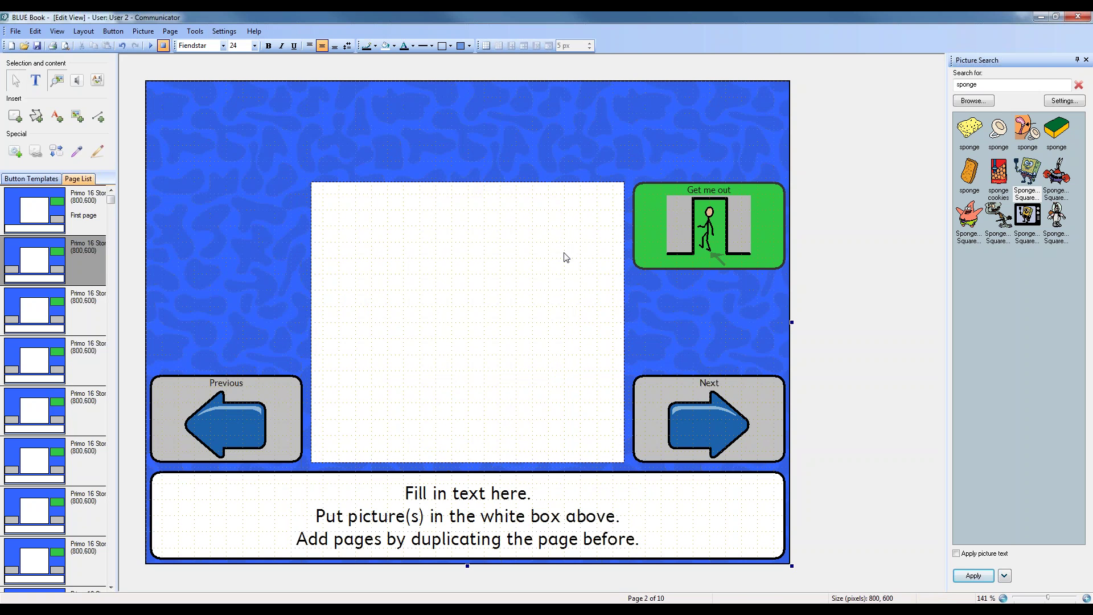
click(434, 269)
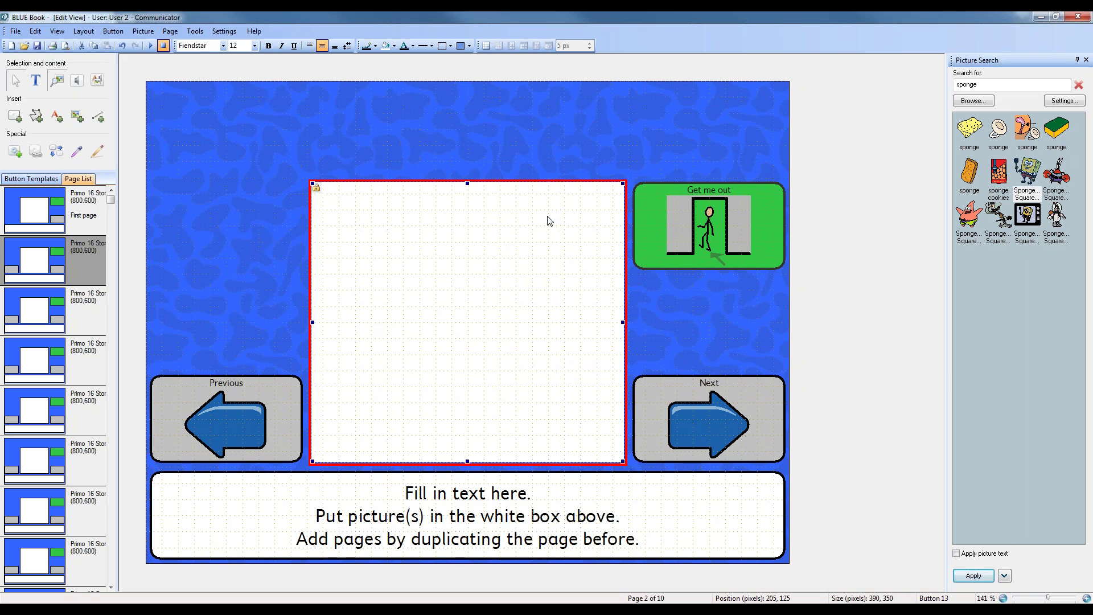
double_click(968, 84)
text(patrick)
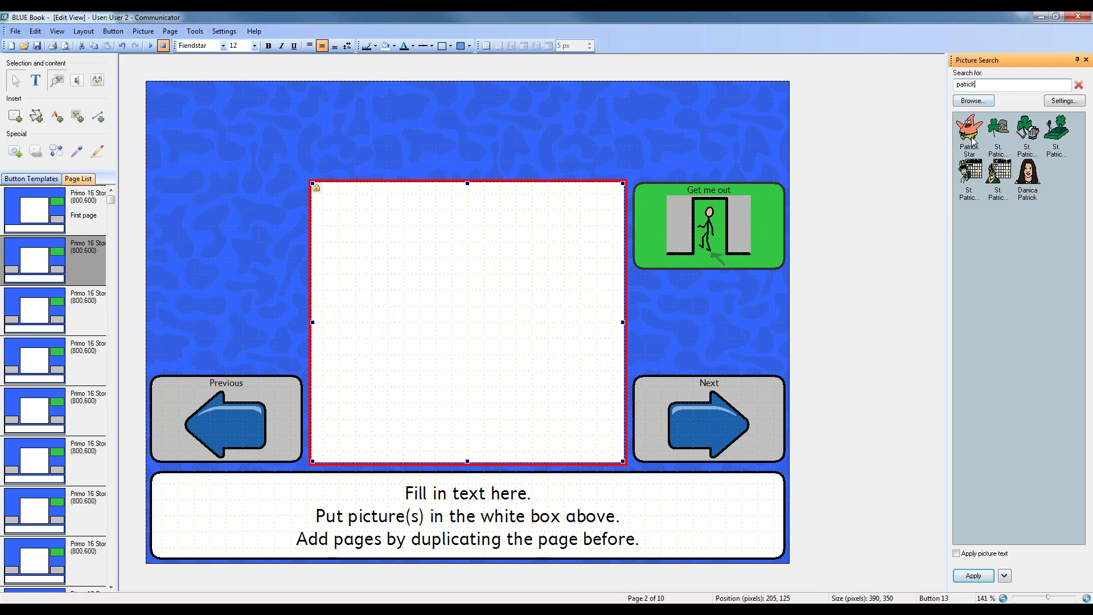
click(970, 130)
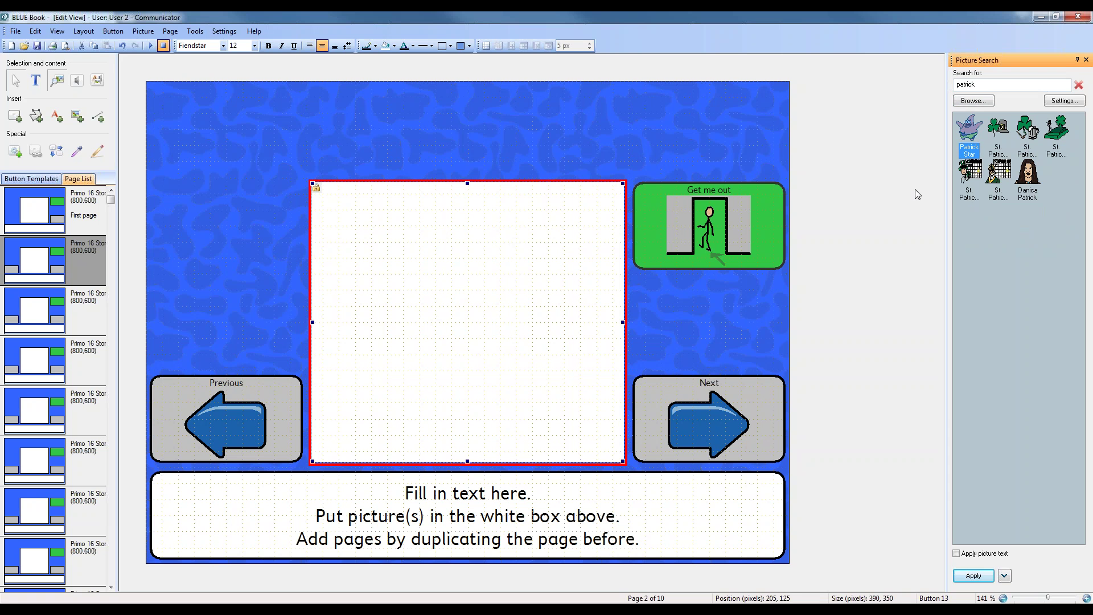
click(978, 577)
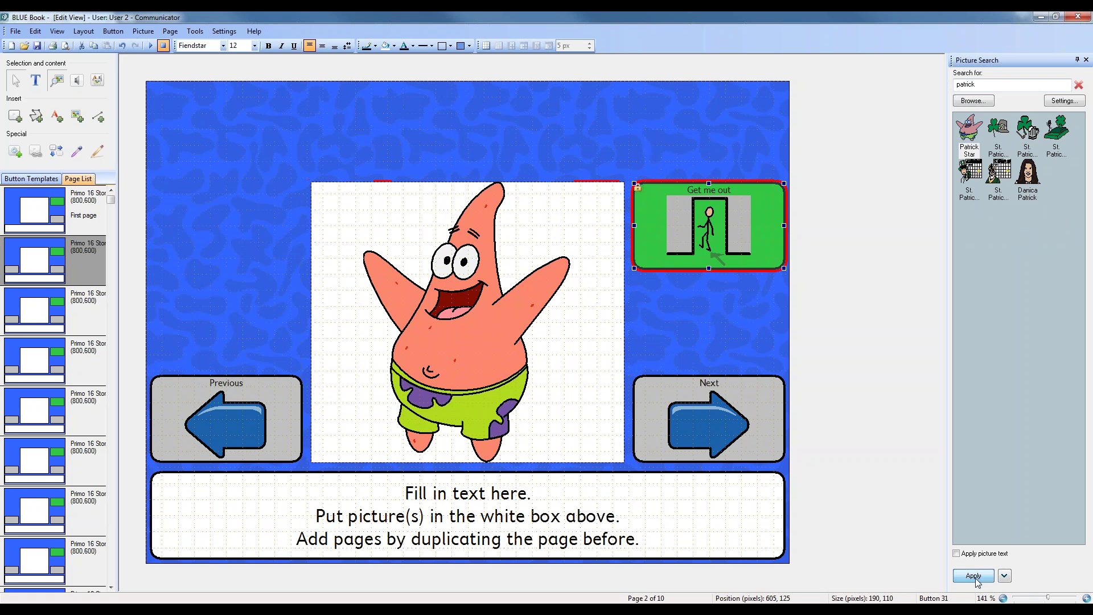
click(975, 100)
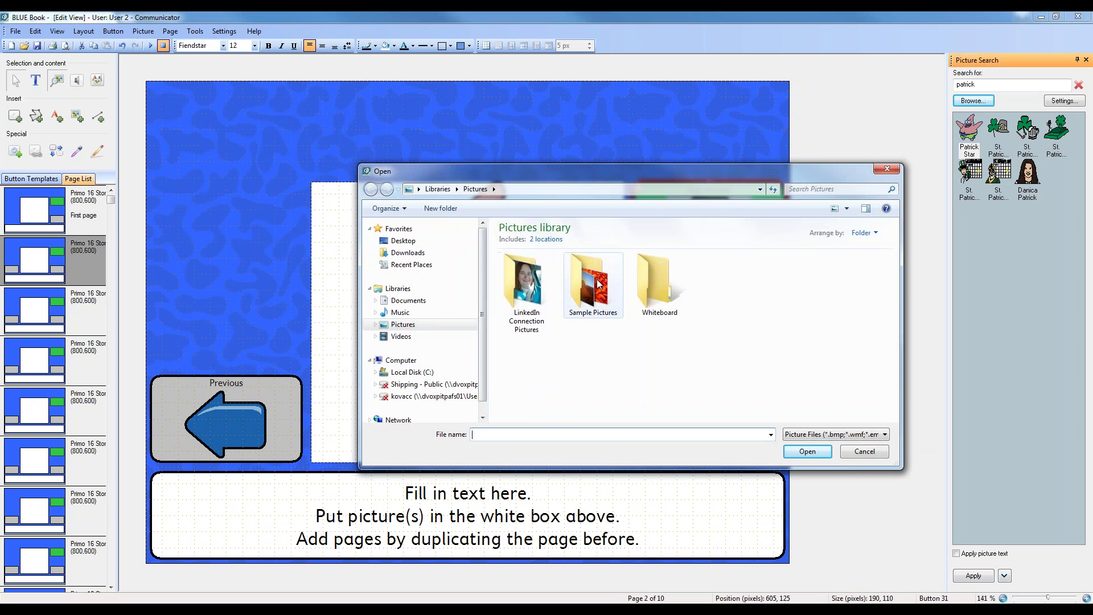
double_click(599, 284)
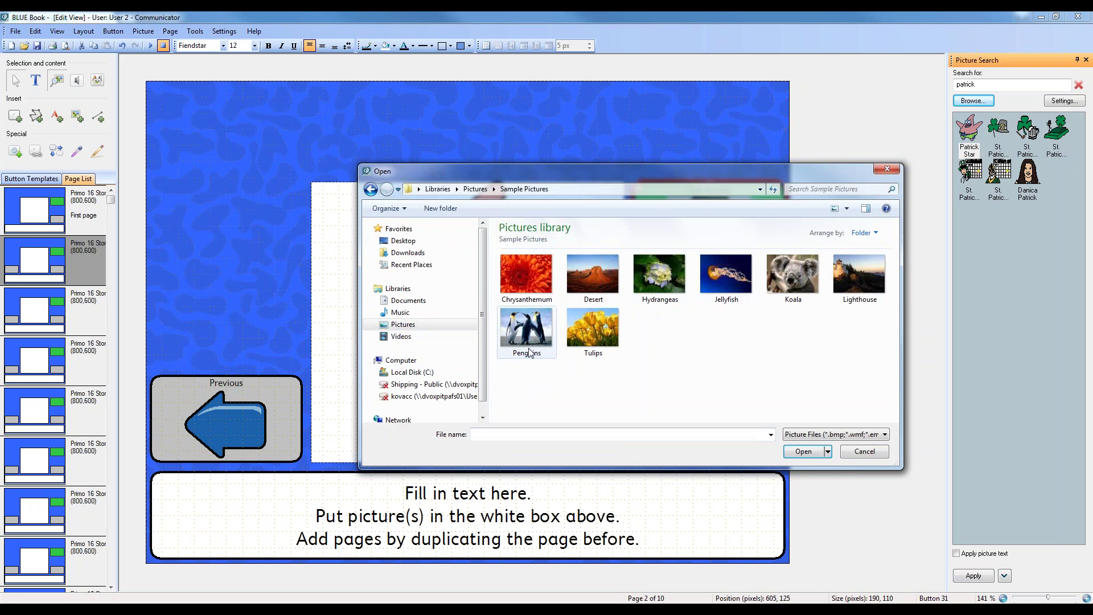
click(887, 169)
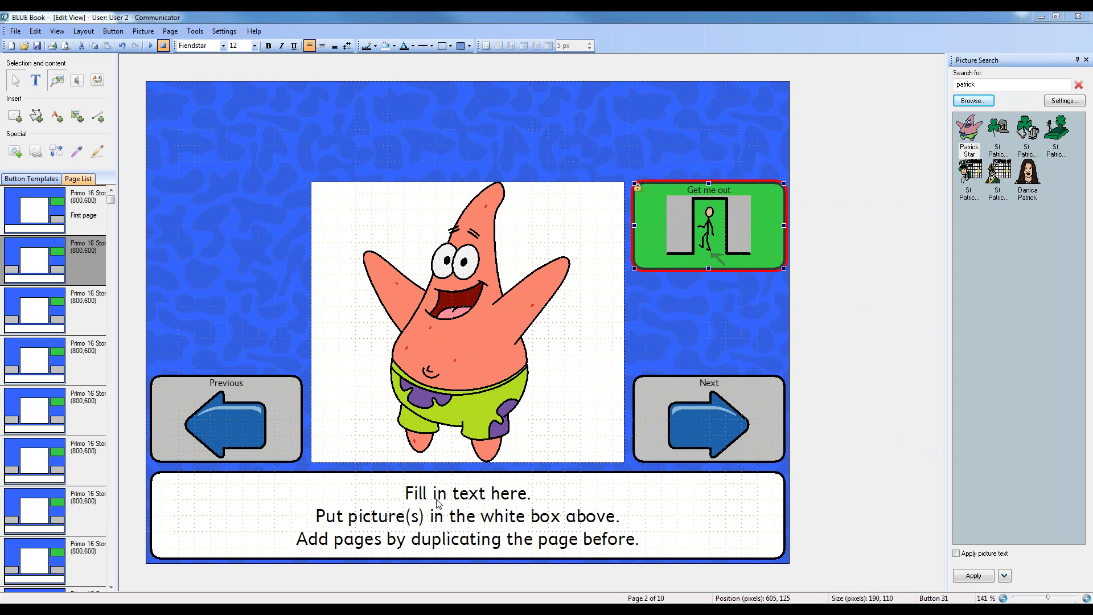
- Replace the text box content on the second page with "This is Patrick Starfish. He is Spongebob's friend."
click(459, 504)
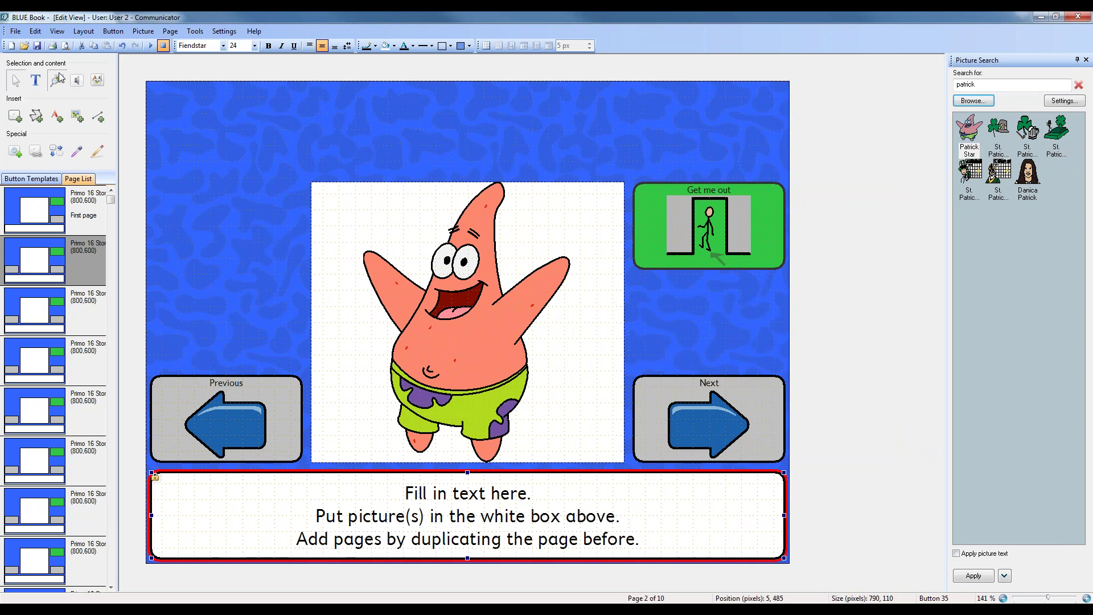
click(35, 80)
text(This )
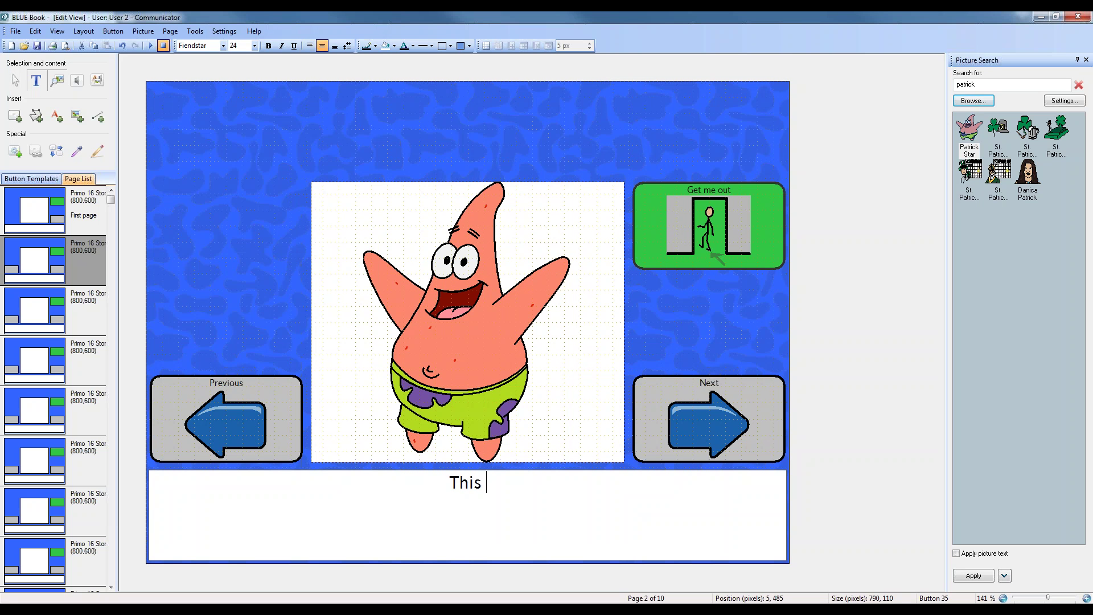
text(is Patrick Sta)
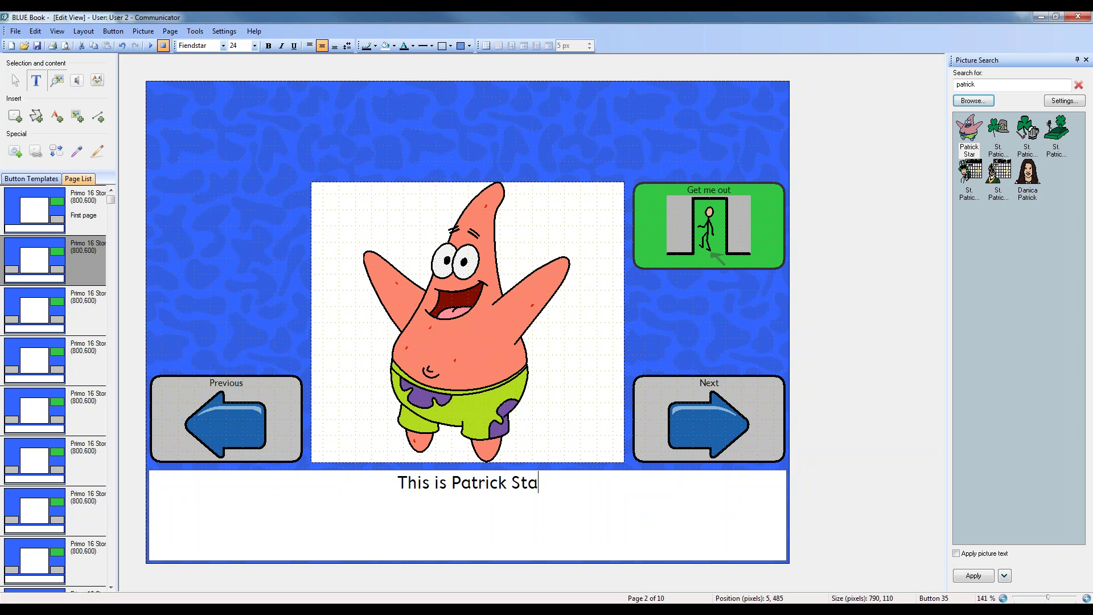
text(rfish.  )
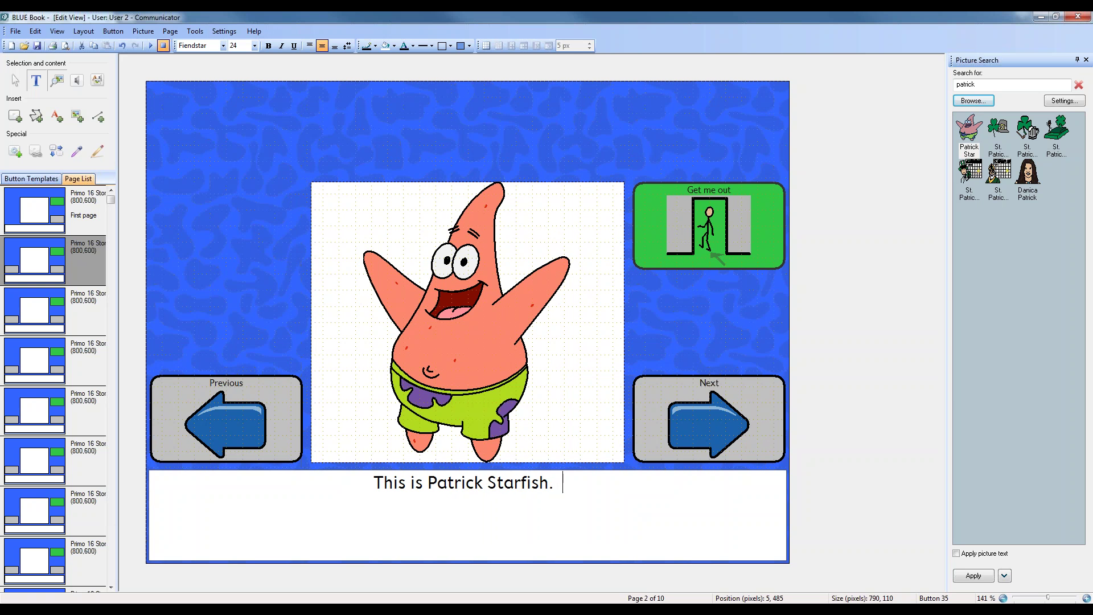
text(He is s)
key(BackSpace)
text(Spongebob's )
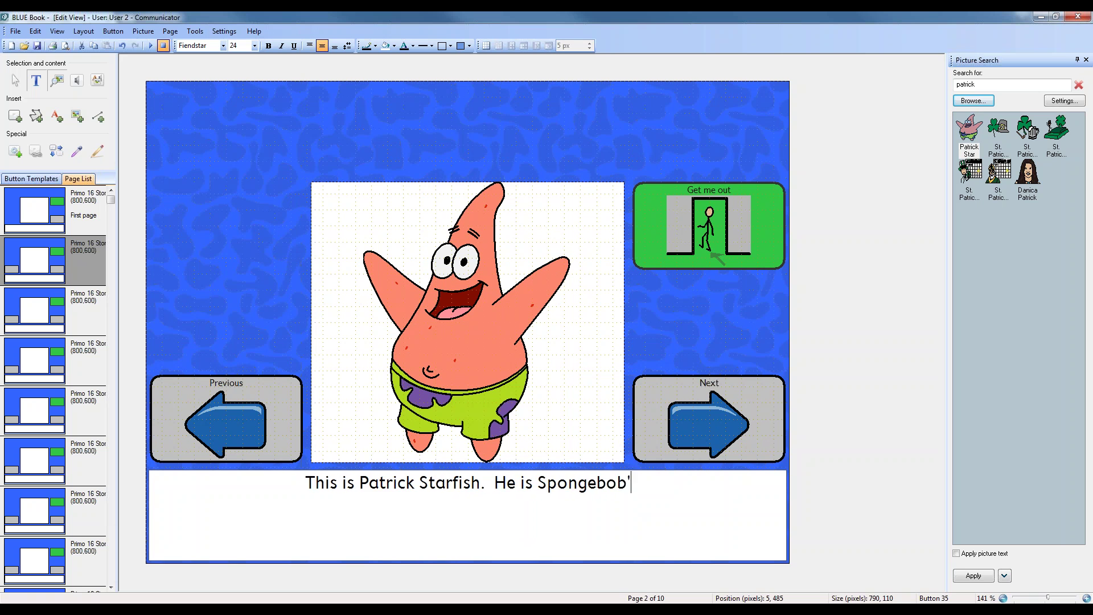
text(friend.)
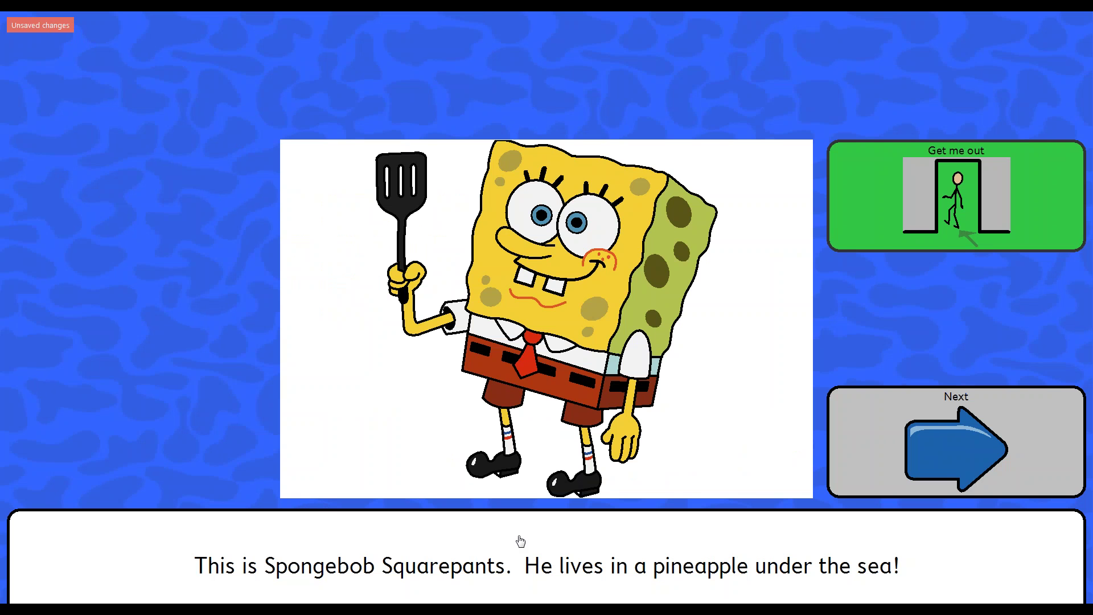
- Try out the running book by going from the first page to the second and activating its text box
click(354, 395)
click(953, 451)
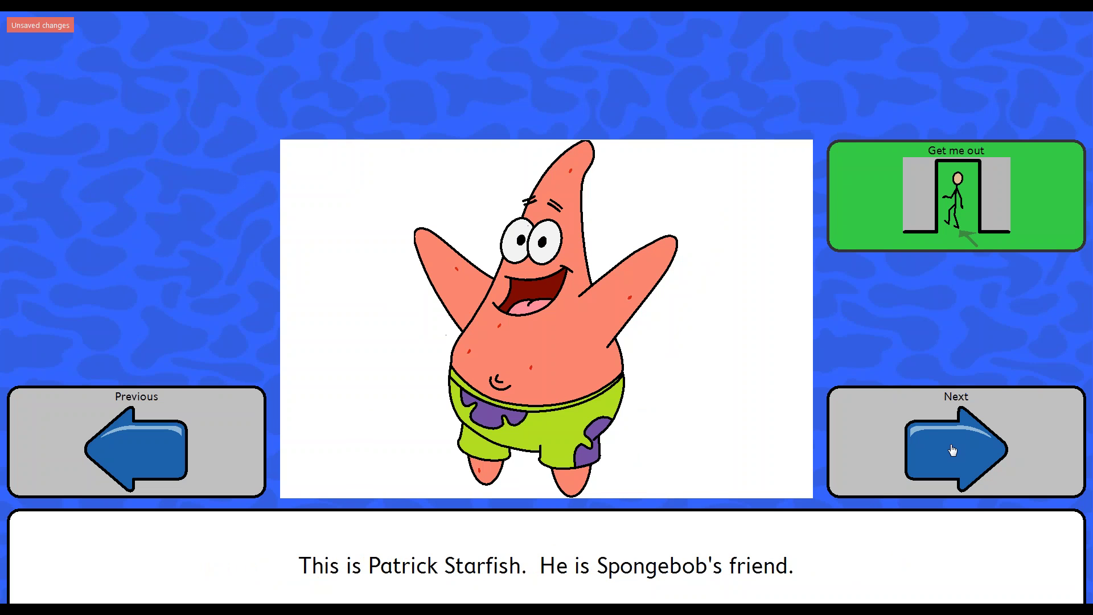
click(530, 546)
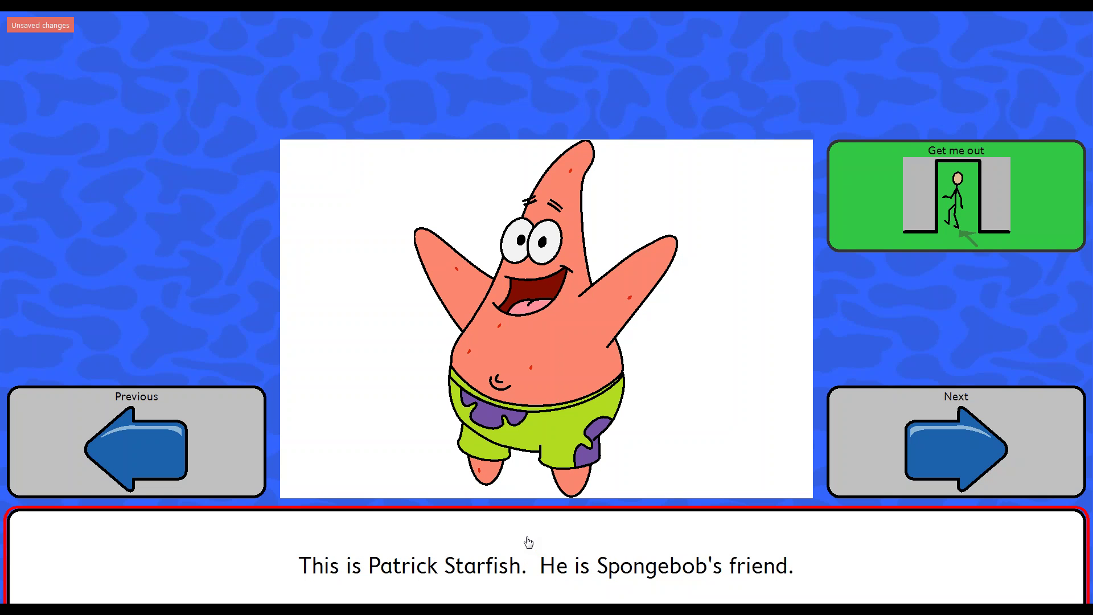
- Return to editing the page set and save it in My Page Sets as Spongebob book, replacing the existing file
click(146, 94)
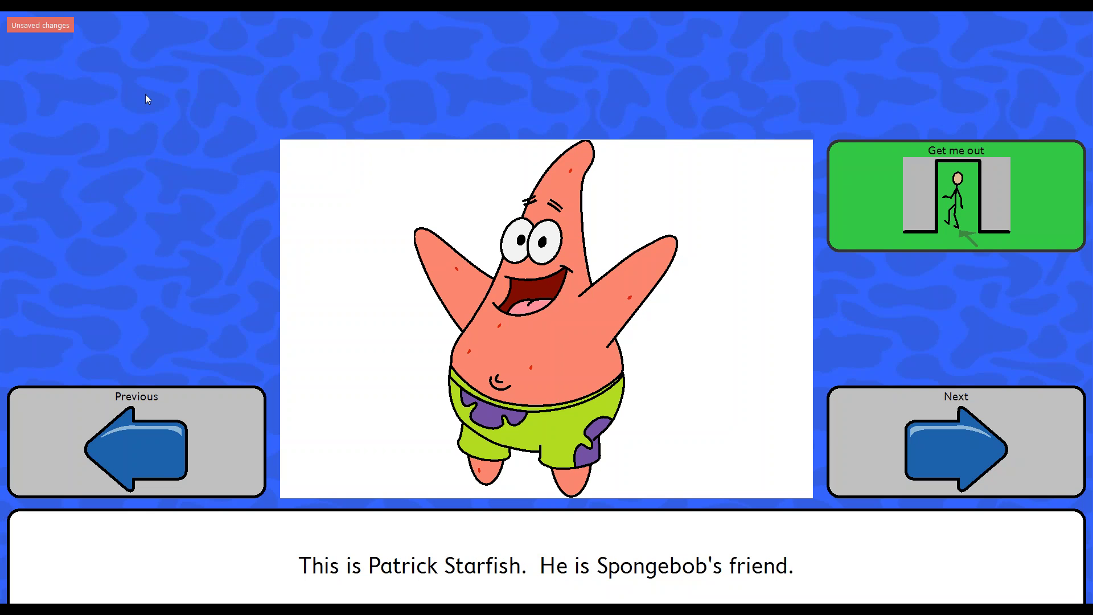
click(148, 95)
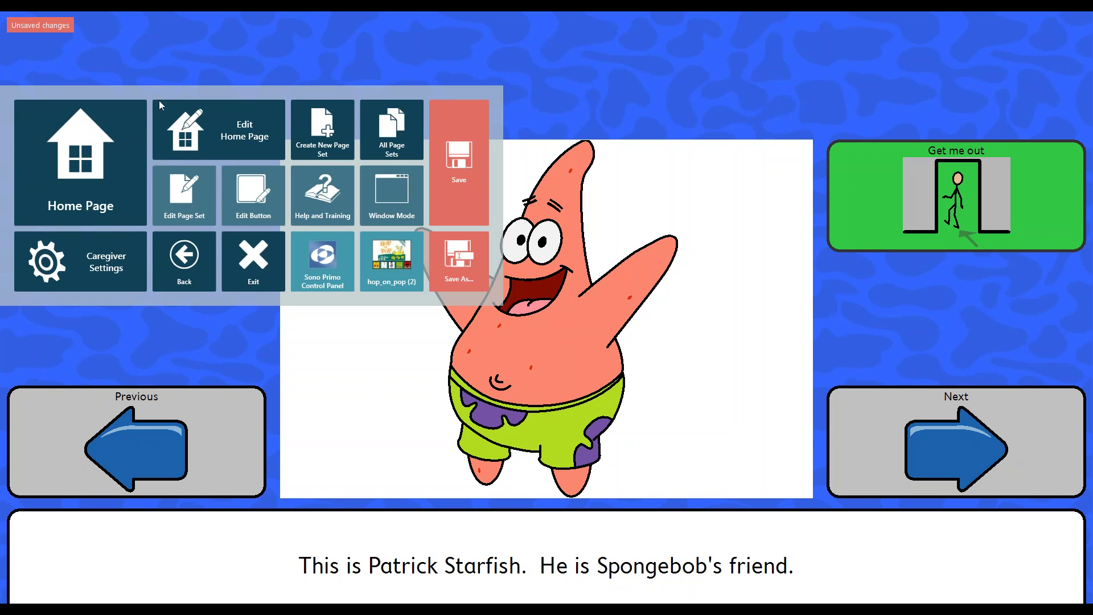
click(197, 196)
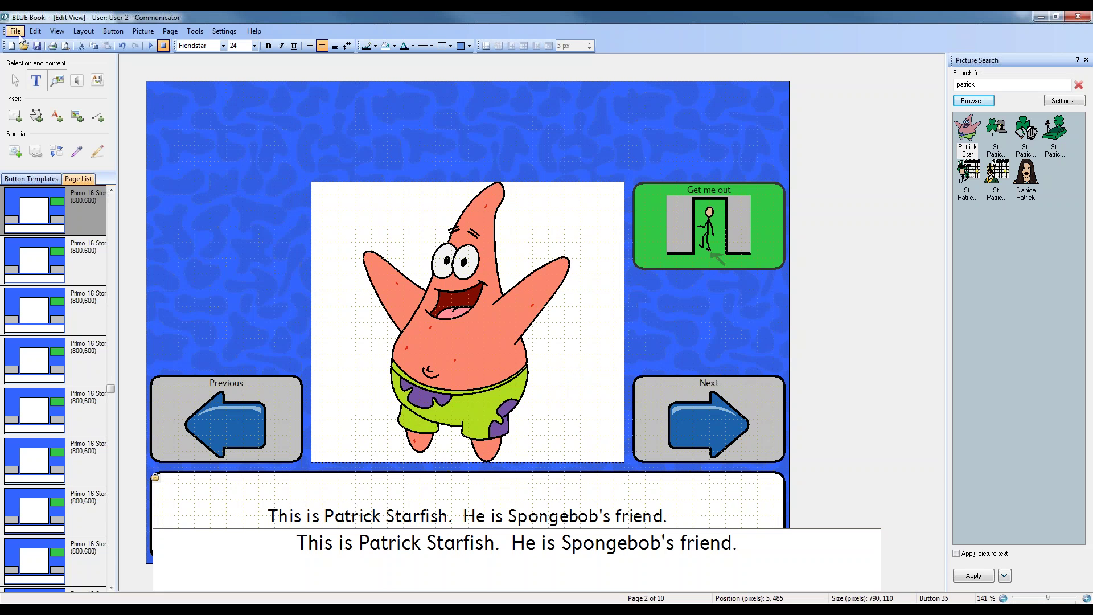
click(16, 31)
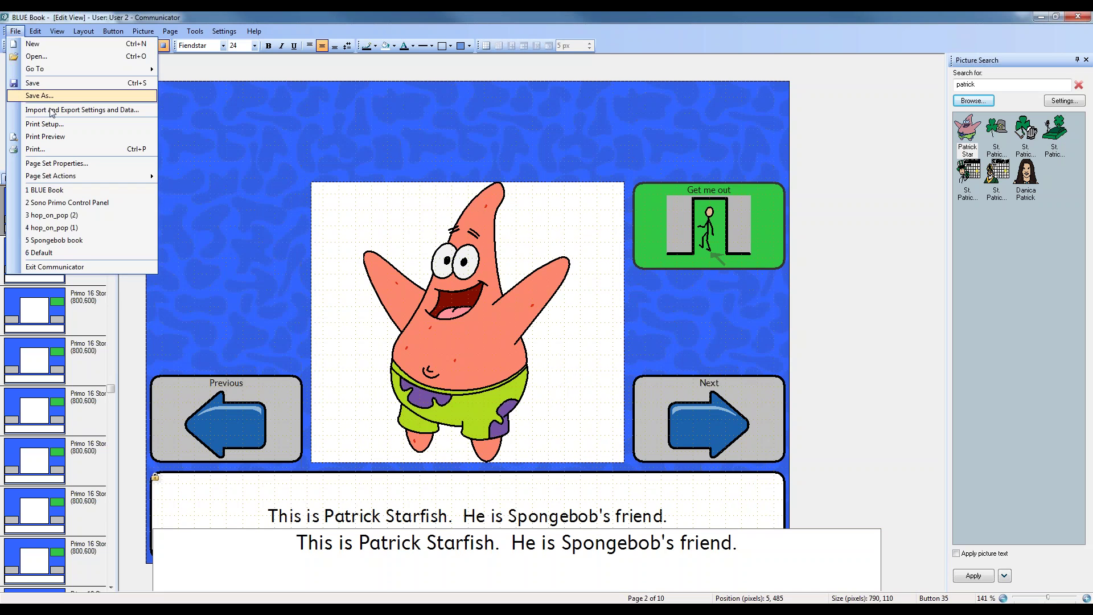
click(41, 85)
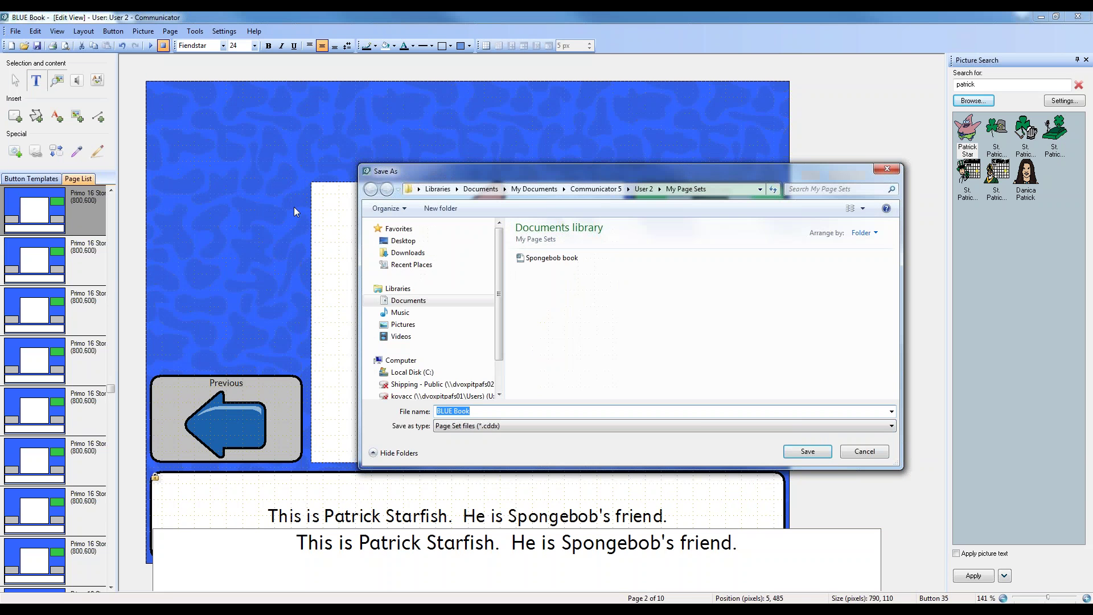
click(542, 259)
double_click(542, 259)
click(591, 358)
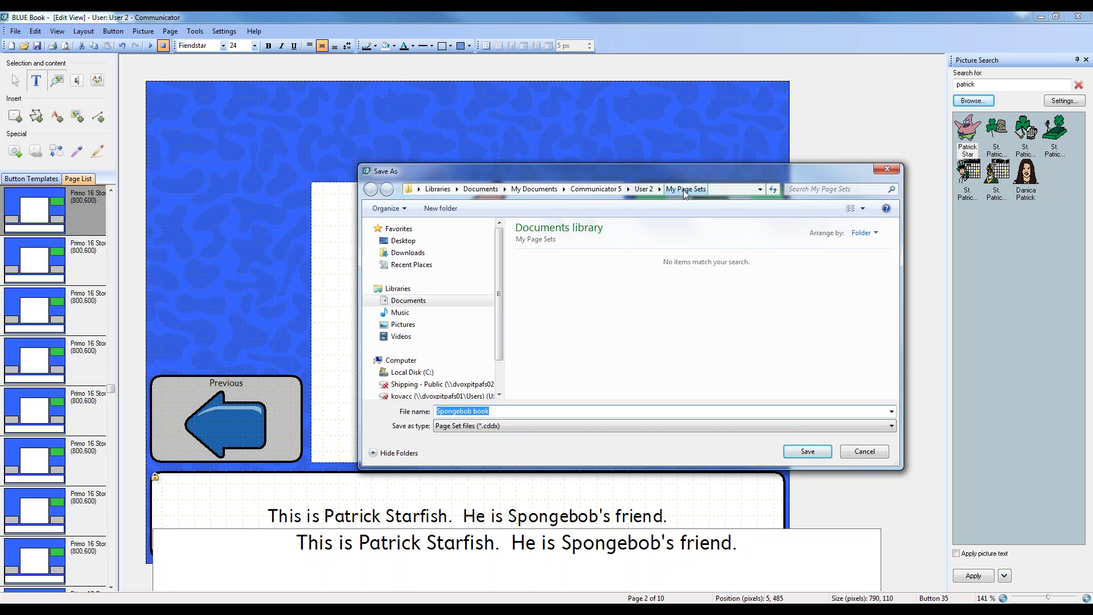
click(808, 453)
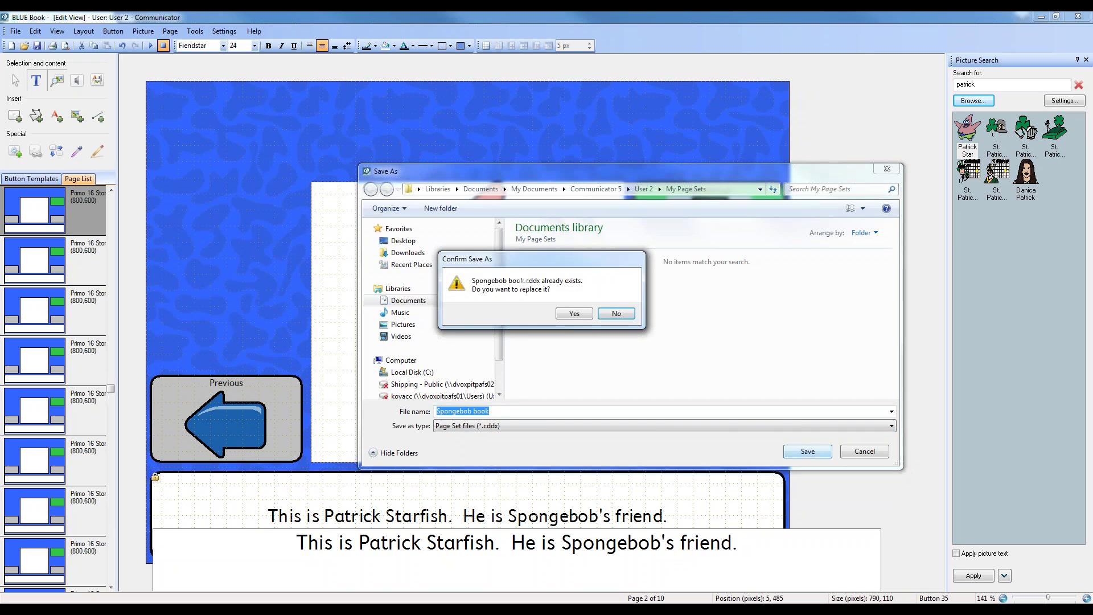
click(584, 320)
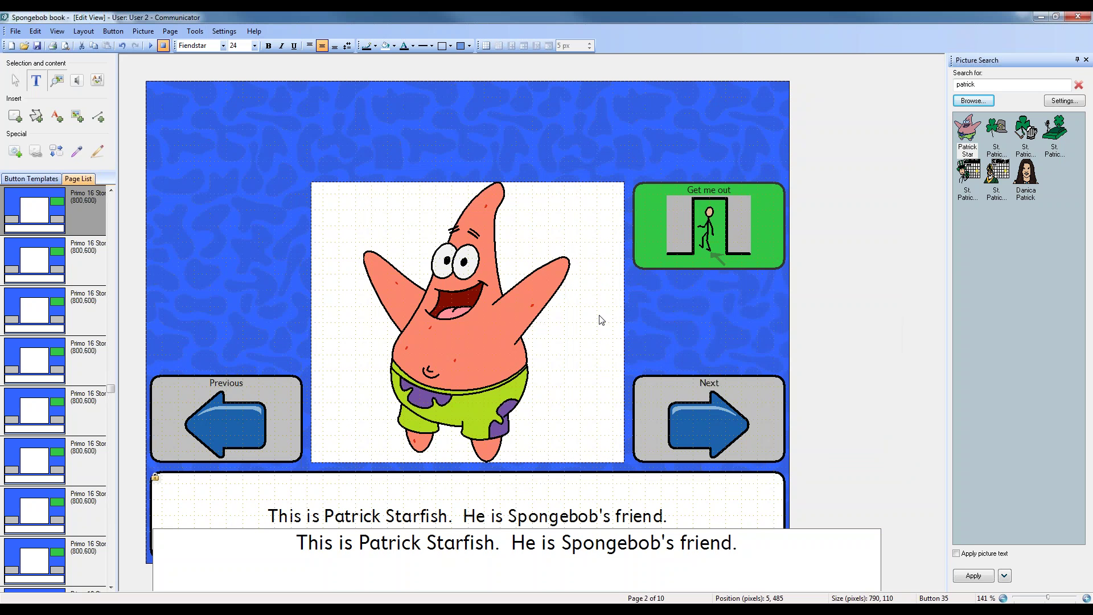
- Run the saved book from the first page and exit it with Get me out to the Sono Primo book templates
click(149, 46)
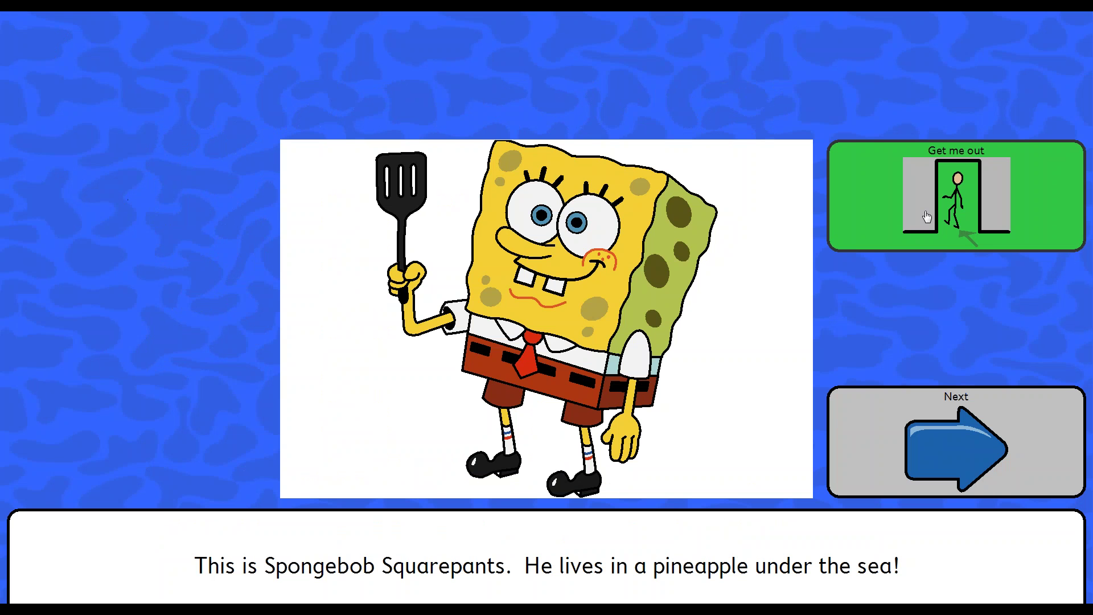
key(Right)
click(929, 220)
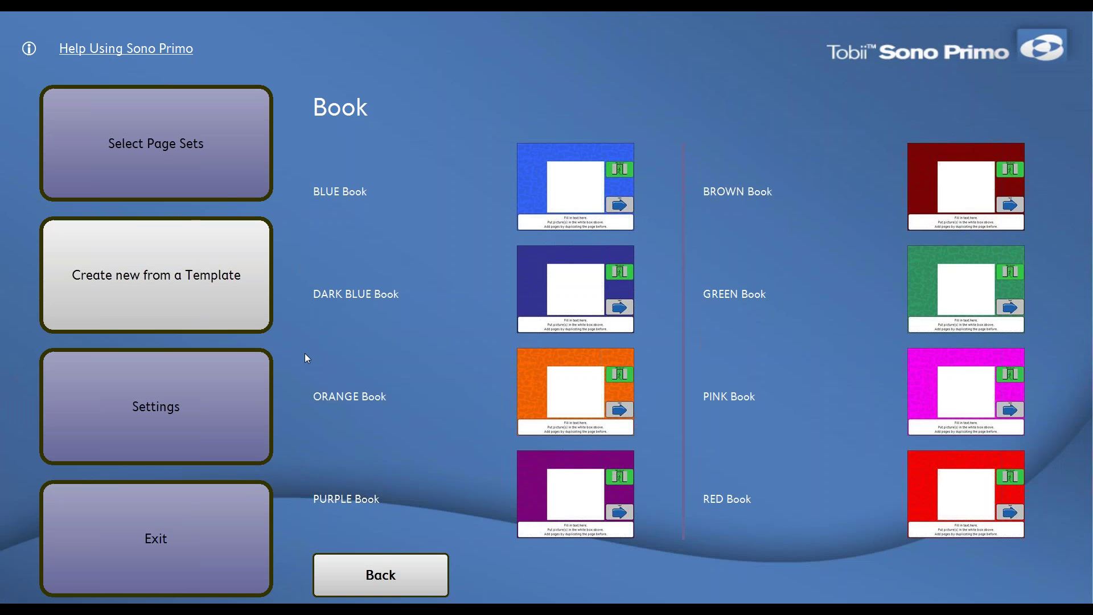
- Go to My Page Sets in the page set selection, leave Spongebob book selected, and exit to the Sono Primo Home Page
click(199, 165)
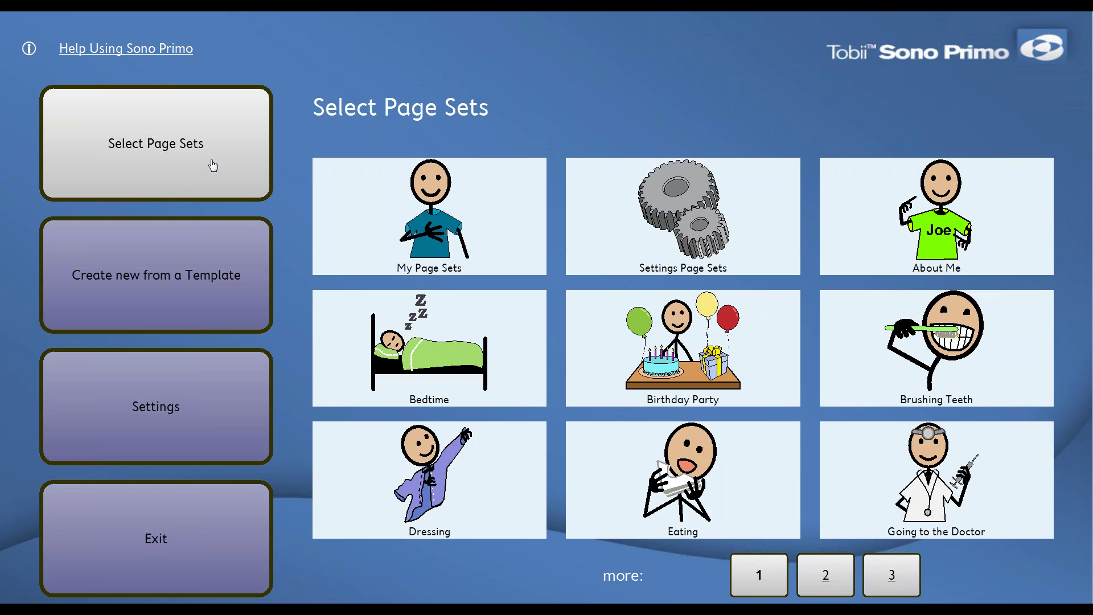
click(447, 228)
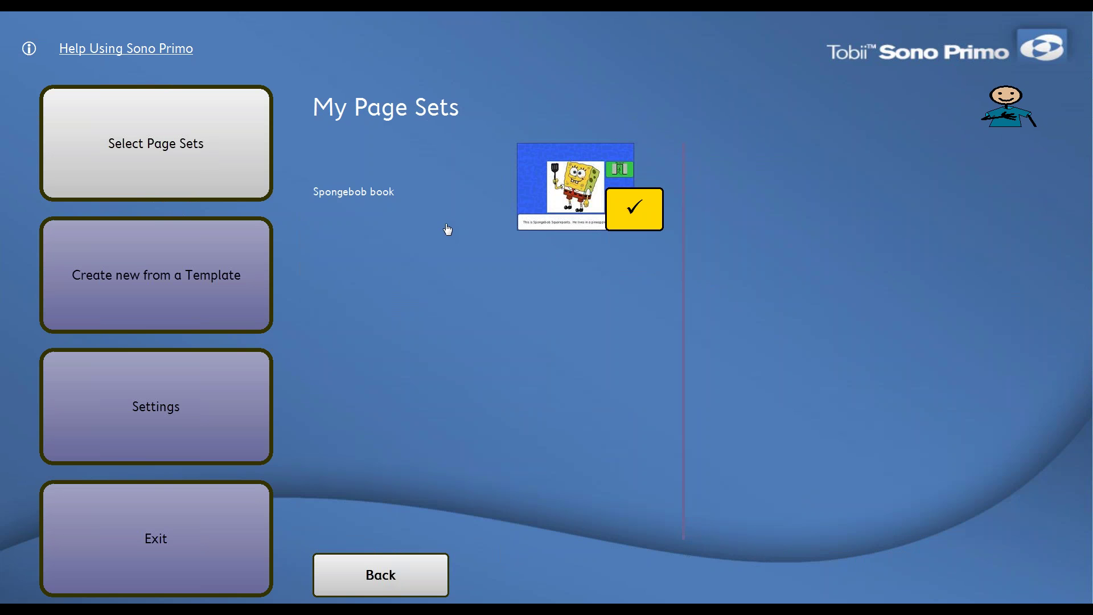
click(642, 215)
click(639, 216)
click(175, 541)
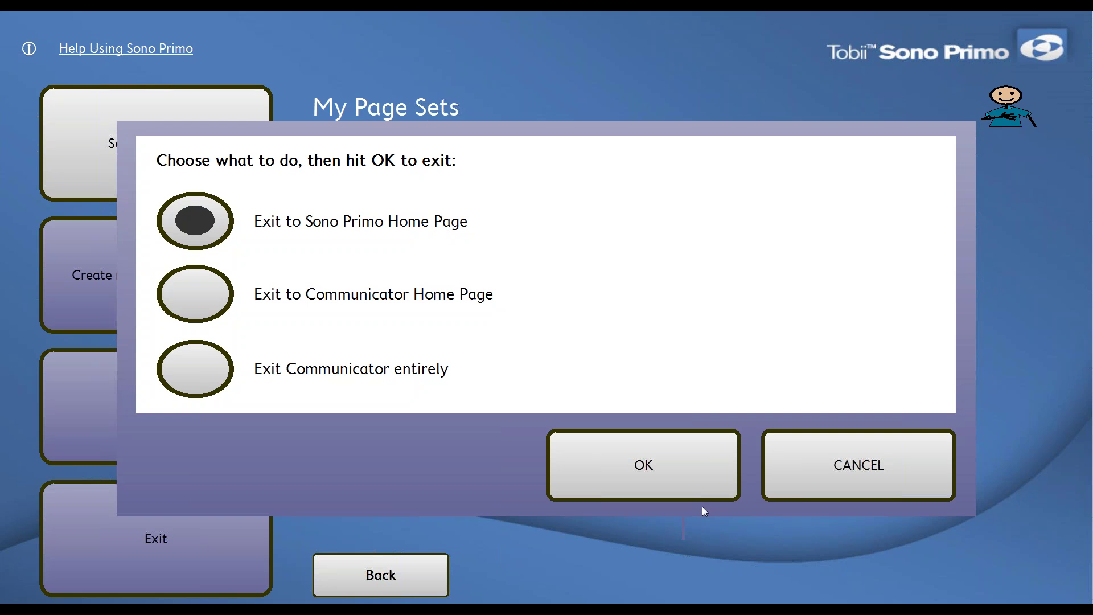
click(681, 482)
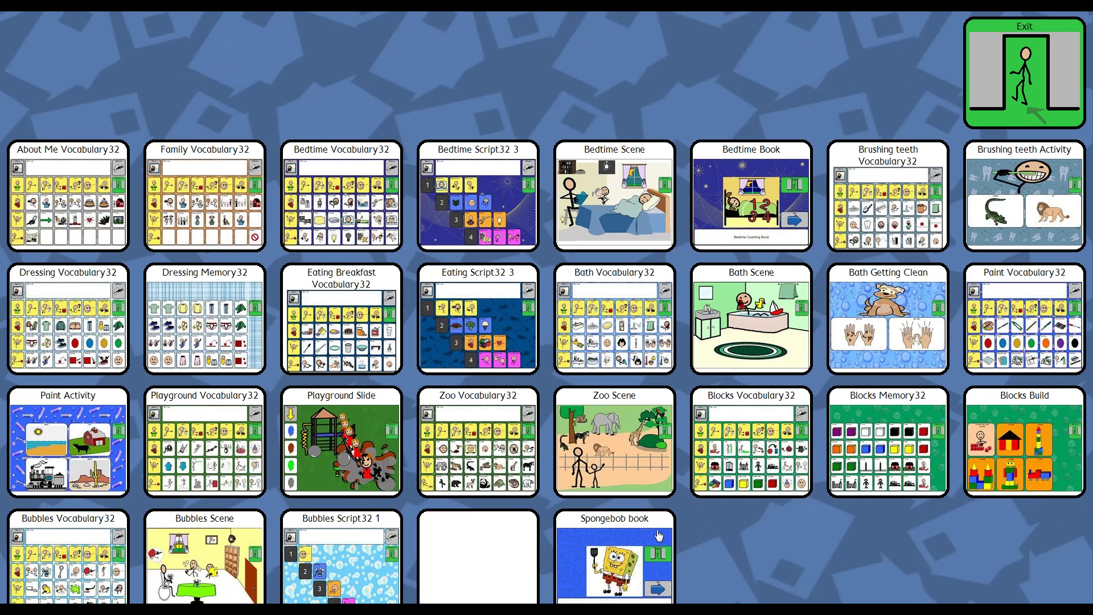
- Try out Spongebob book from the Sono Primo Home Page, get out of it, and exit to the Communicator home page
click(619, 543)
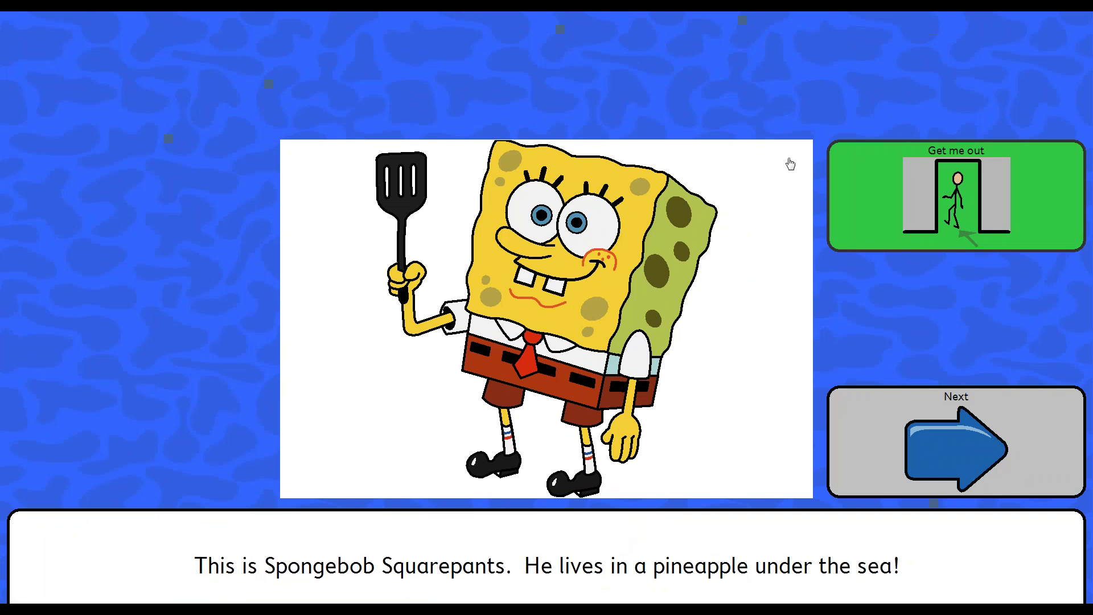
click(871, 188)
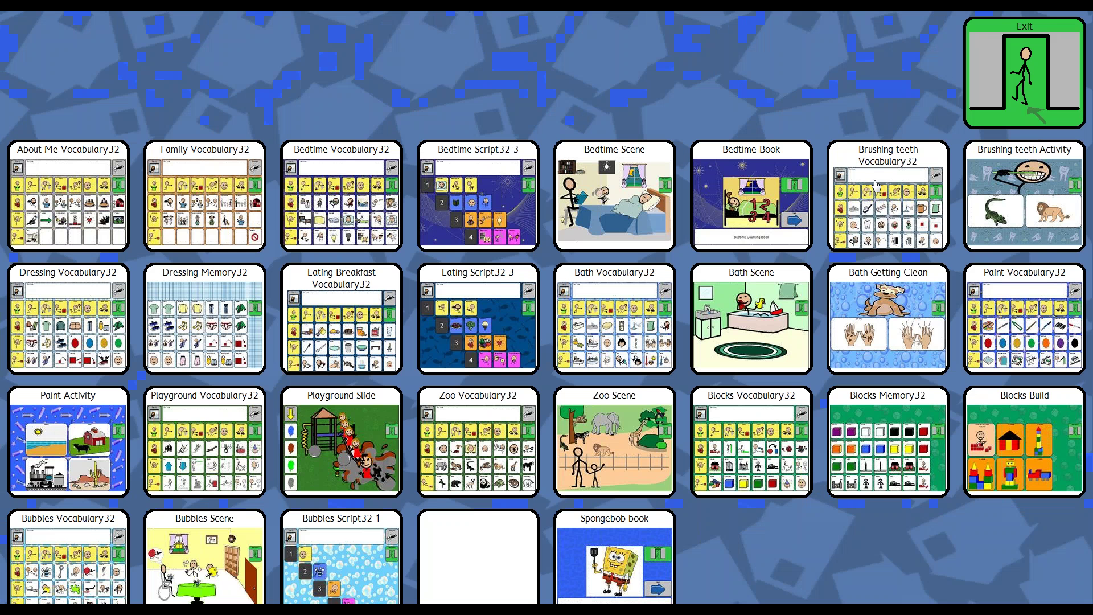
click(1004, 91)
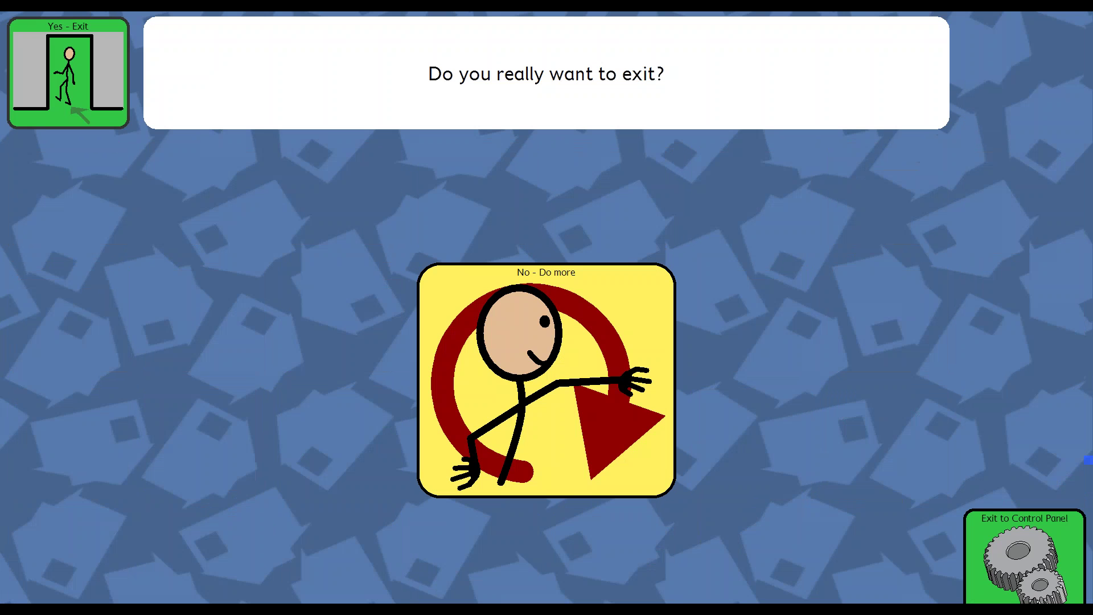
click(62, 89)
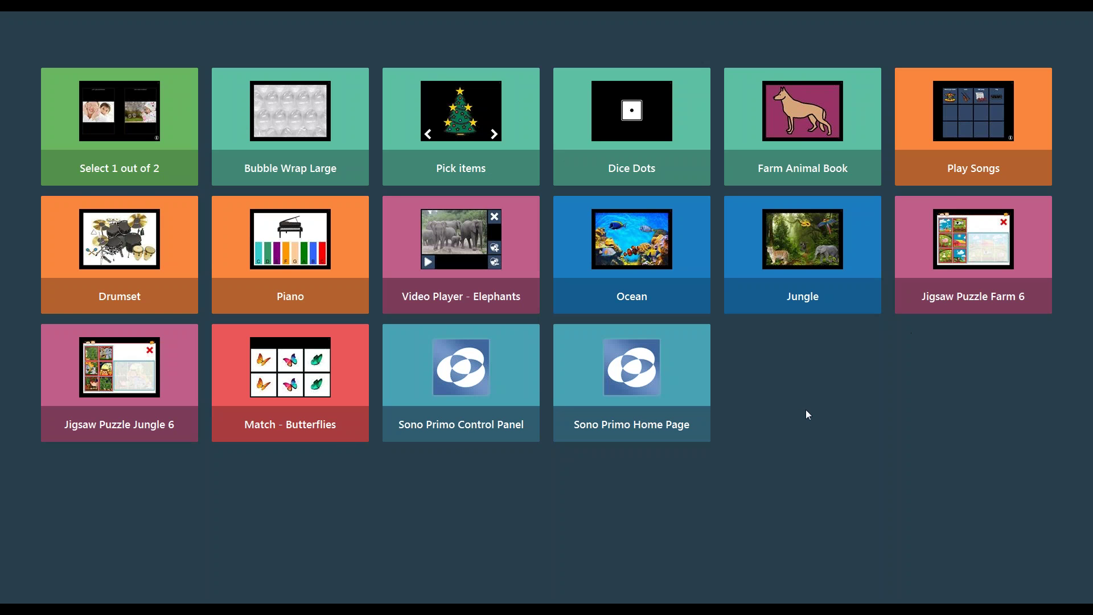
- Edit the Communicator home page to add Spongebob book from My Page Sets, and close the editing view
right_click(777, 400)
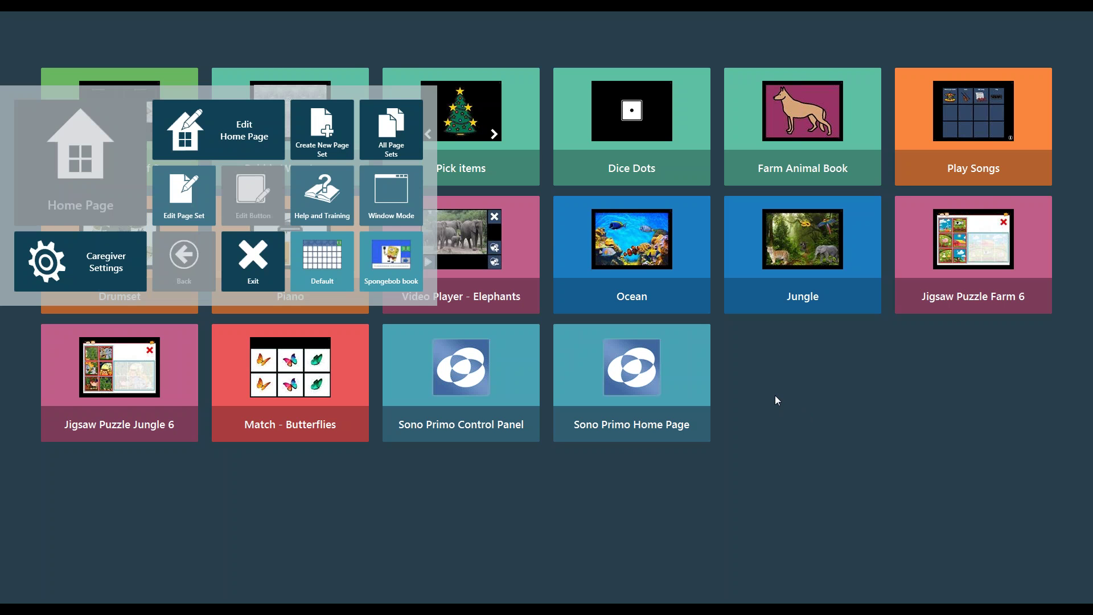
click(221, 144)
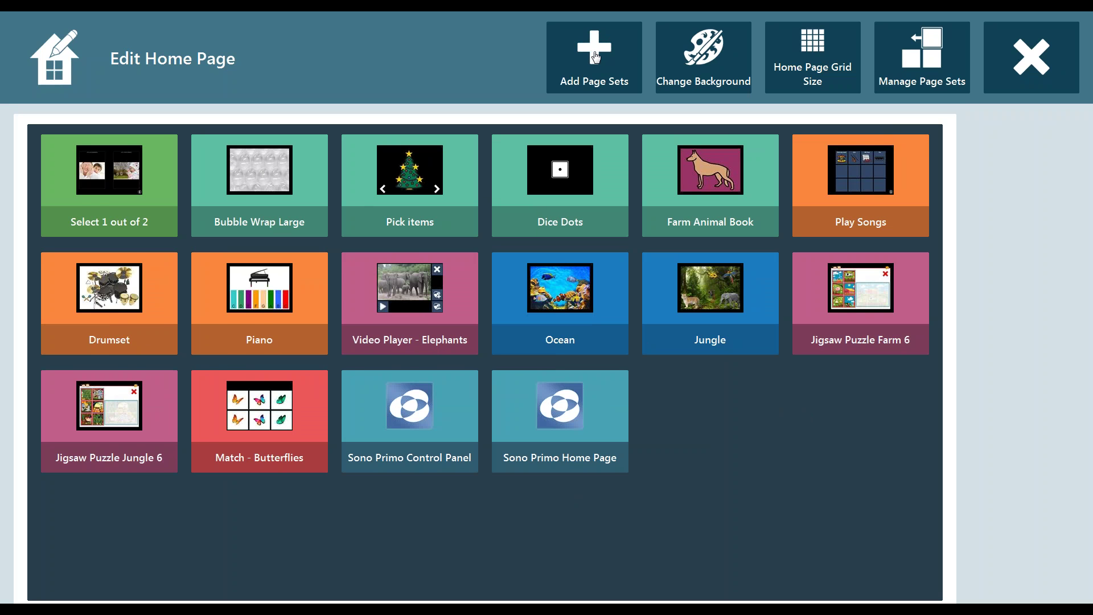
click(595, 56)
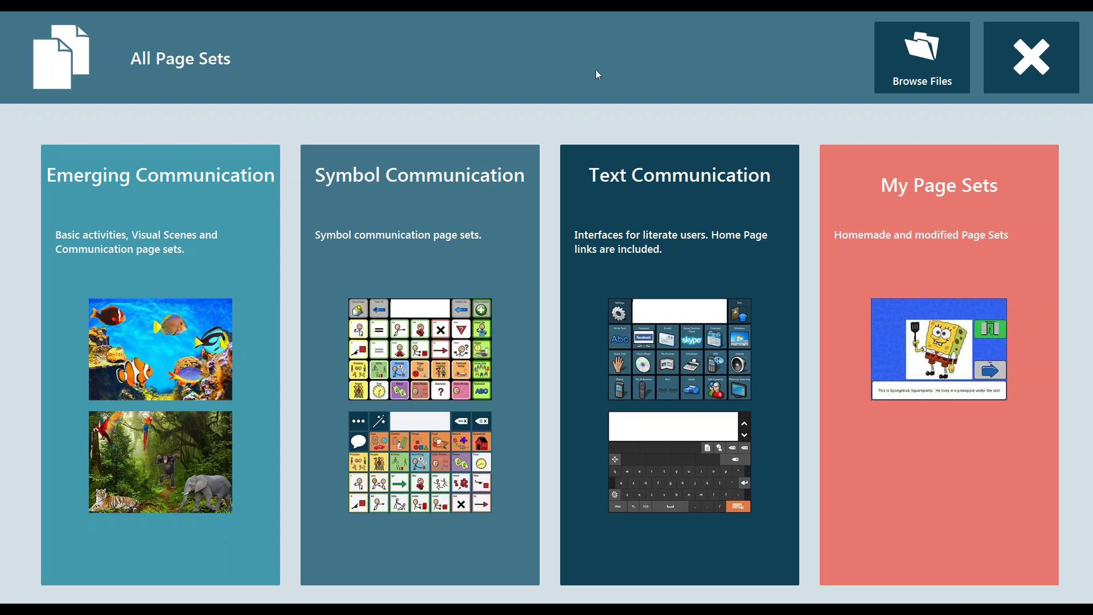
click(949, 247)
click(223, 190)
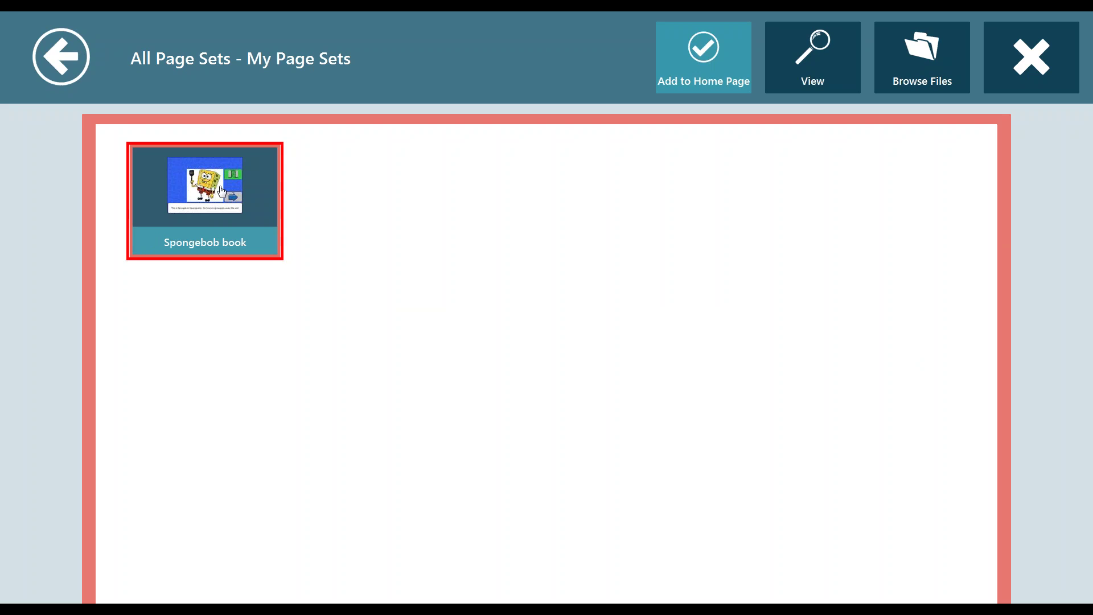
click(698, 70)
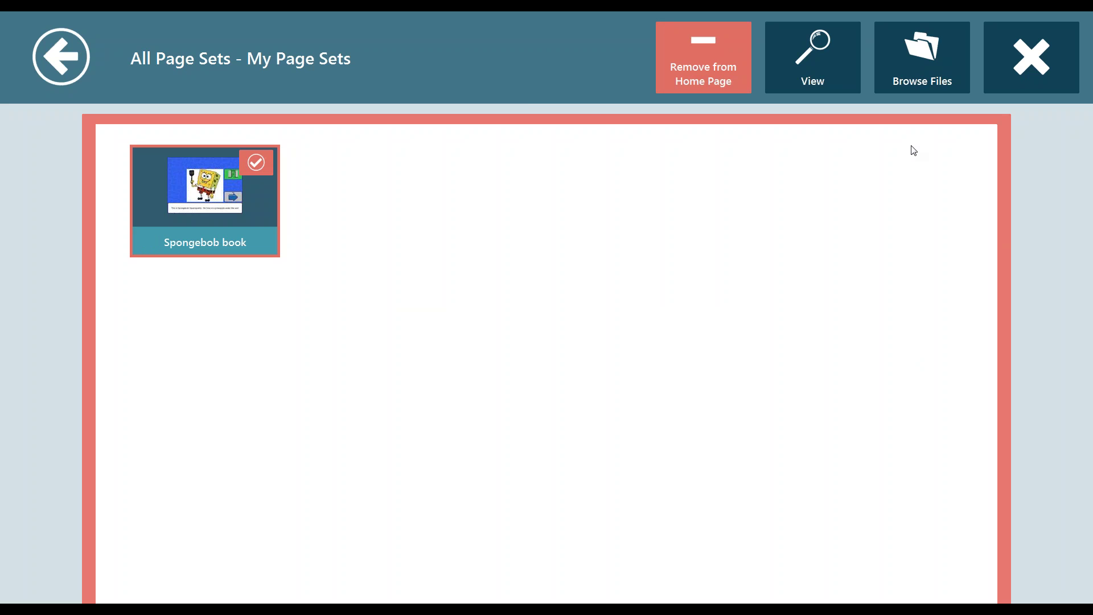
click(1035, 78)
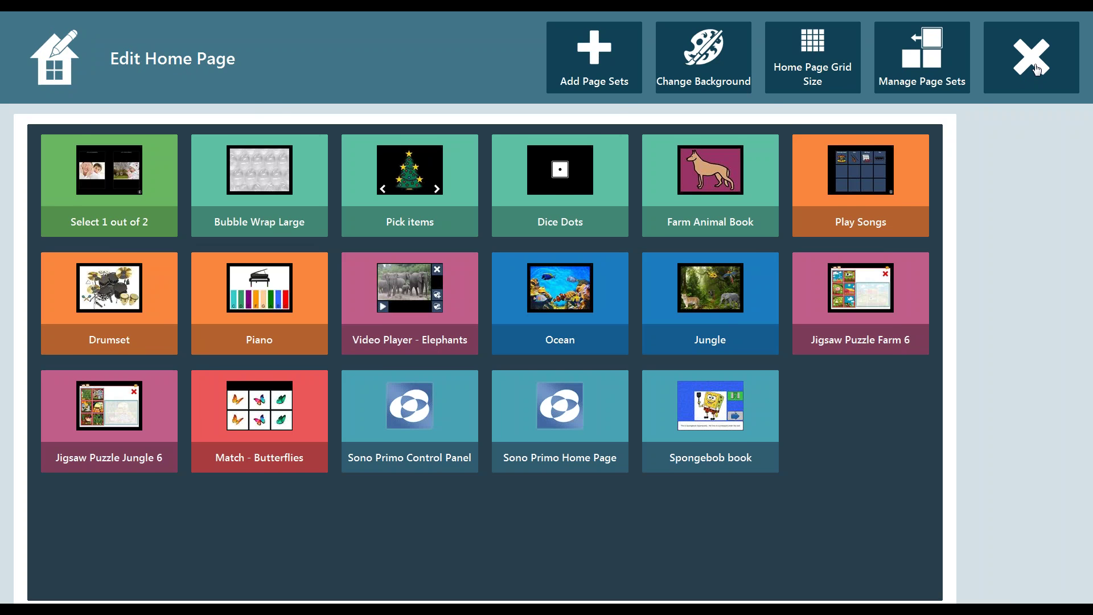
click(1036, 68)
- Open Spongebob book from the Communicator home page to test it, and return to the home page
click(786, 367)
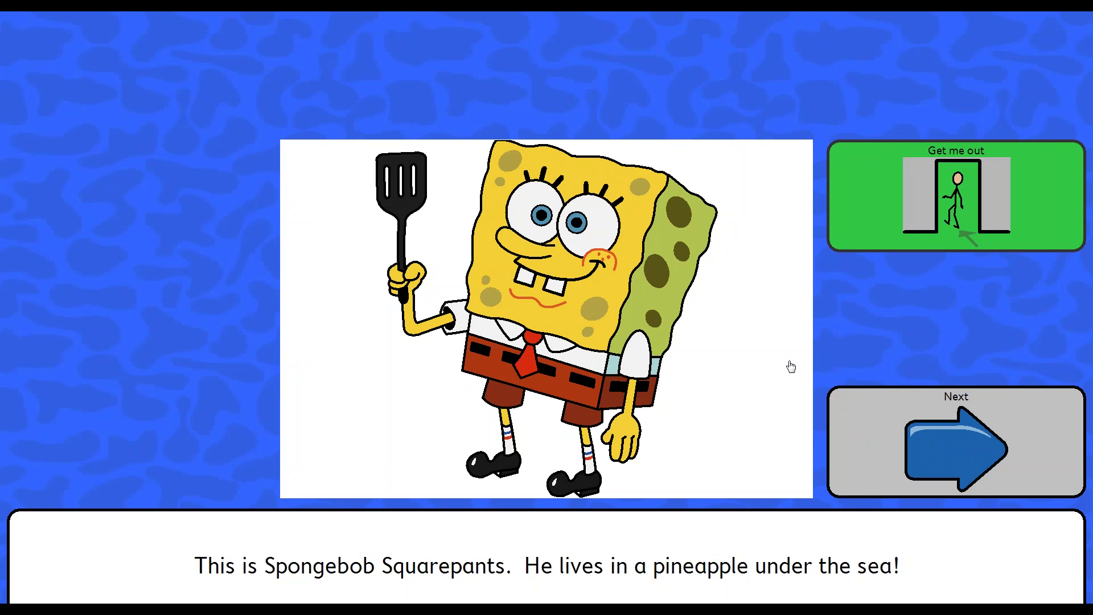
key(Escape)
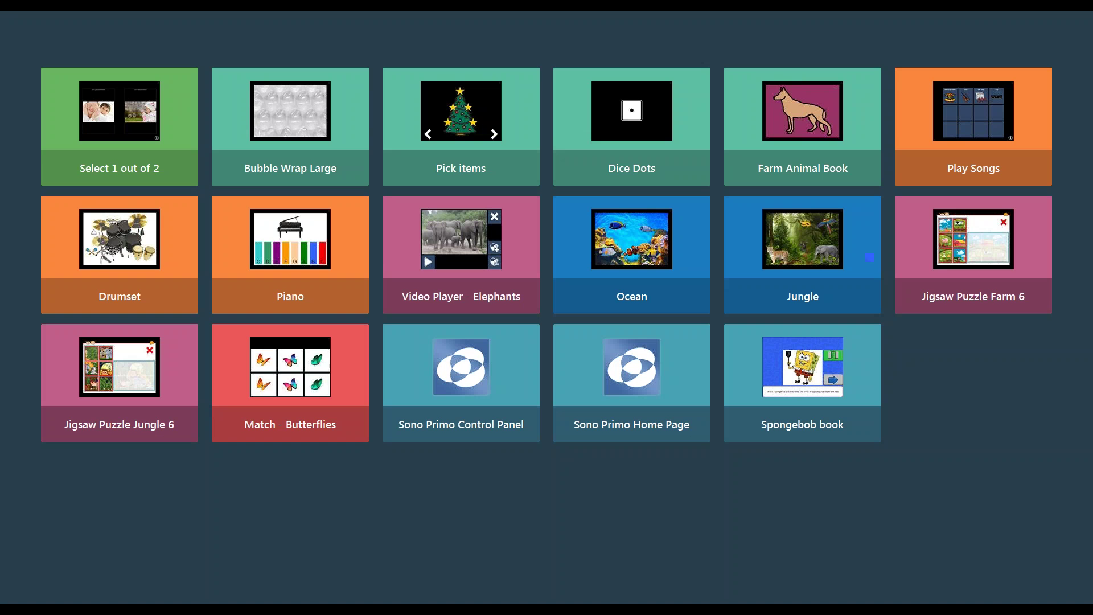